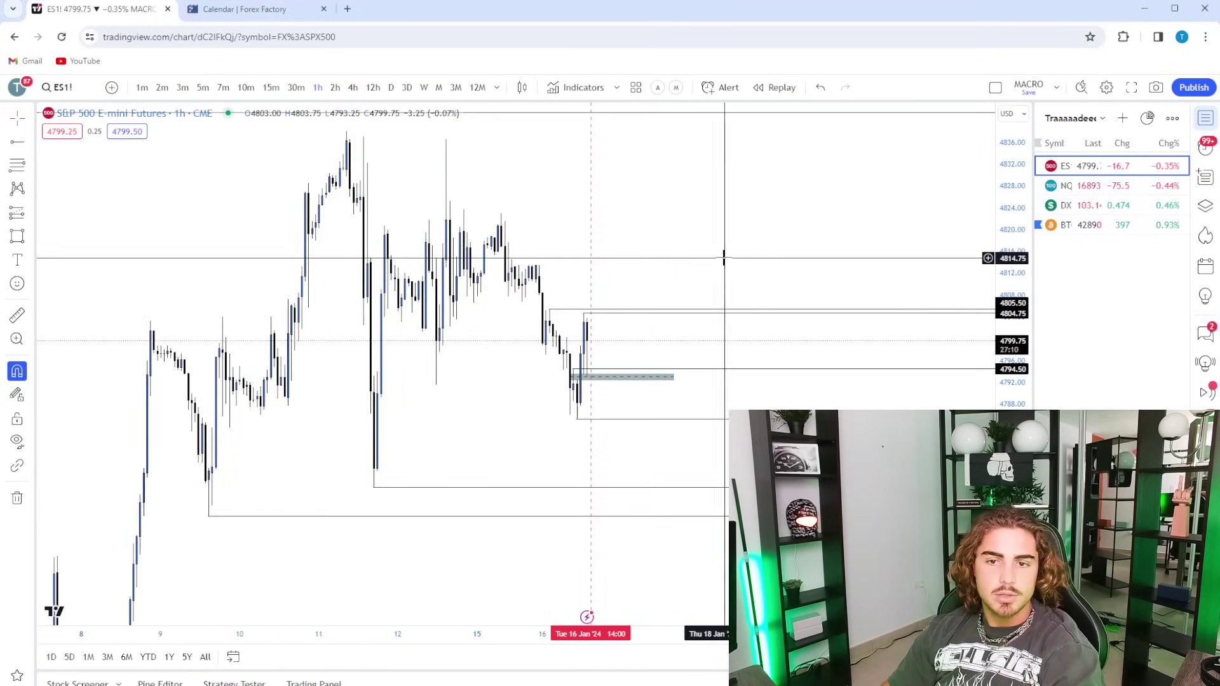
Check the Jan 16 events on the Forex Factory calendar and return to the ES1! chart in TradingView
scroll(724, 254, up, 3)
click(244, 9)
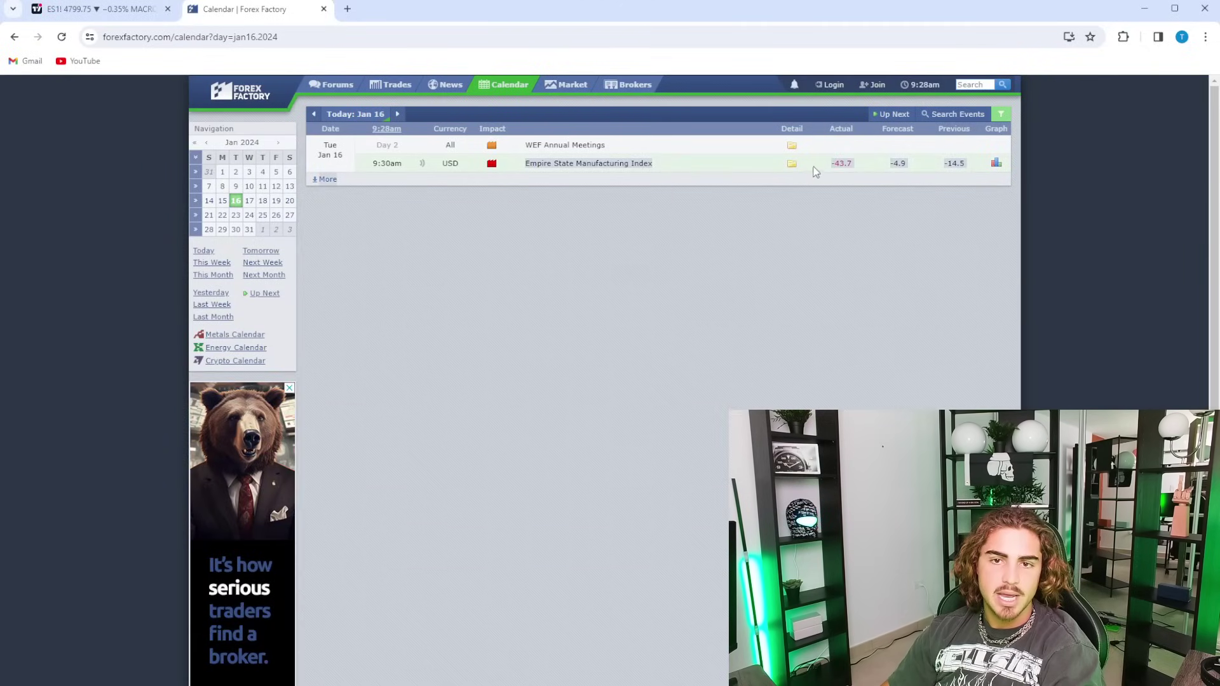
click(95, 9)
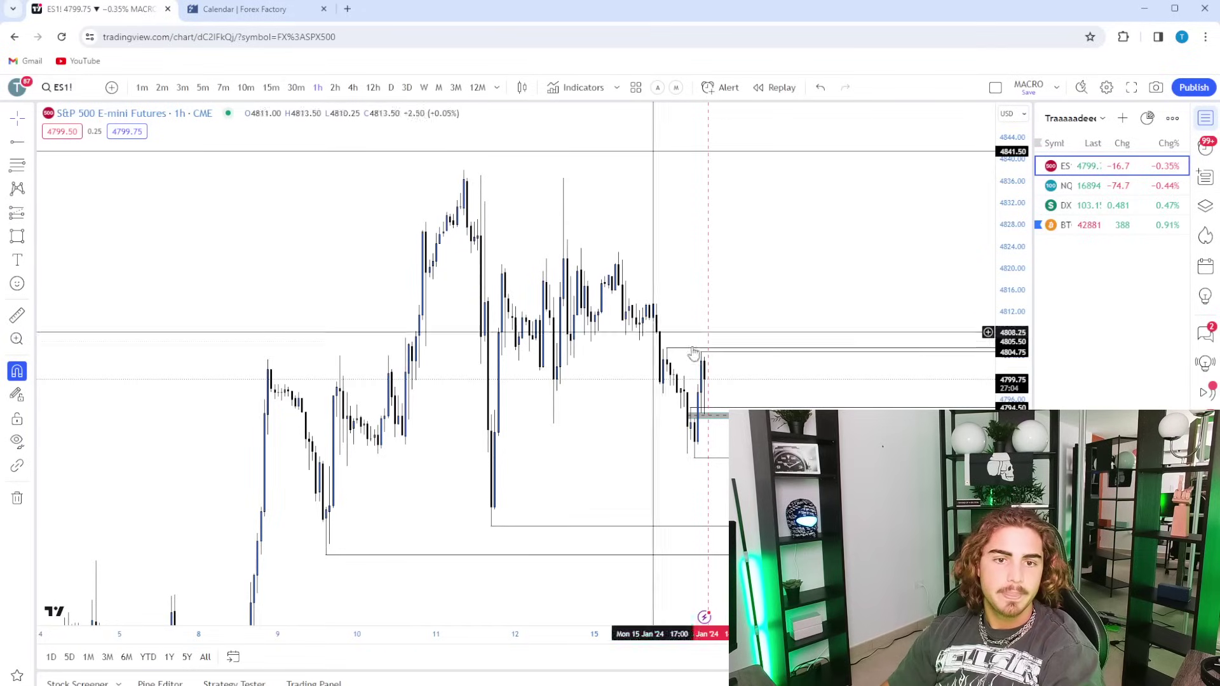
Show ES1! on the daily timeframe and compare the marked high at 4841.50 with price action back to early 2022
click(390, 87)
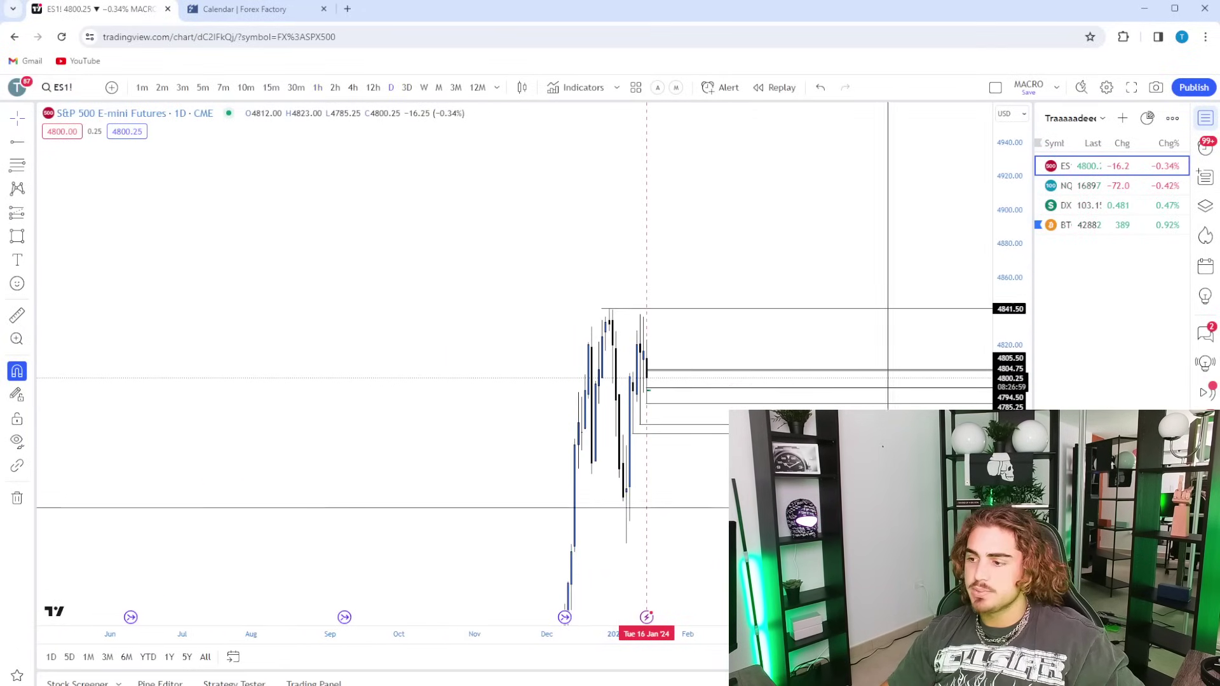
scroll(888, 507, up, 5)
drag(459, 464, 656, 437)
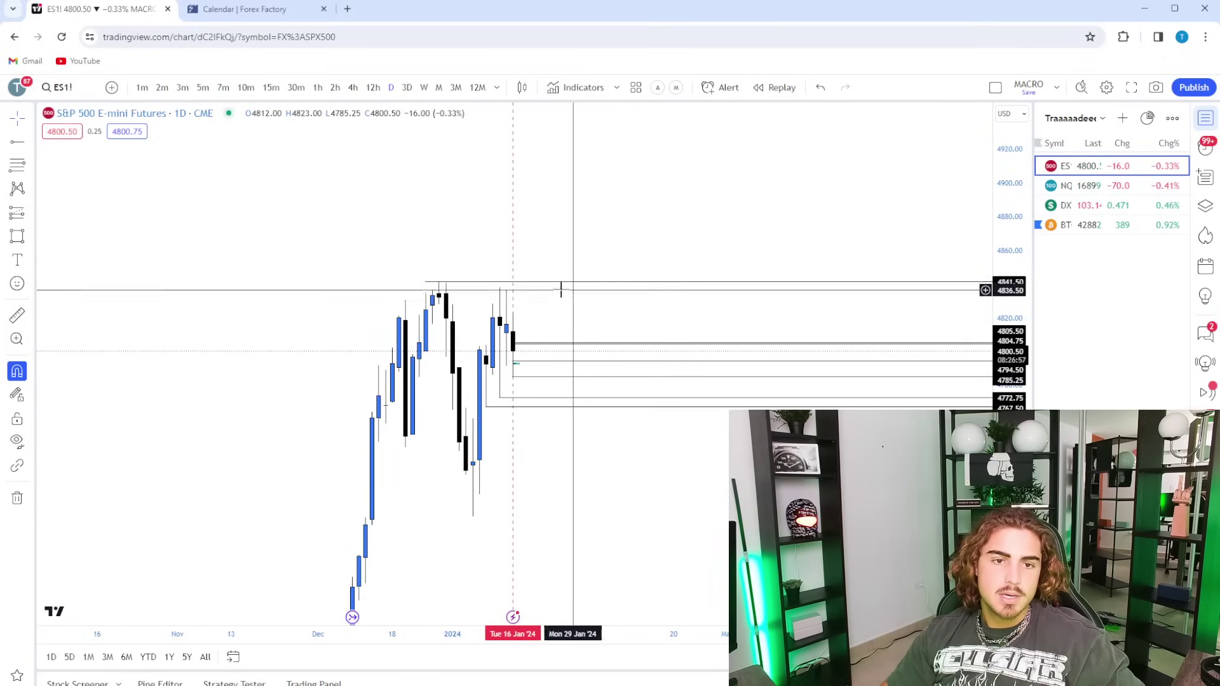
scroll(660, 422, down, 10)
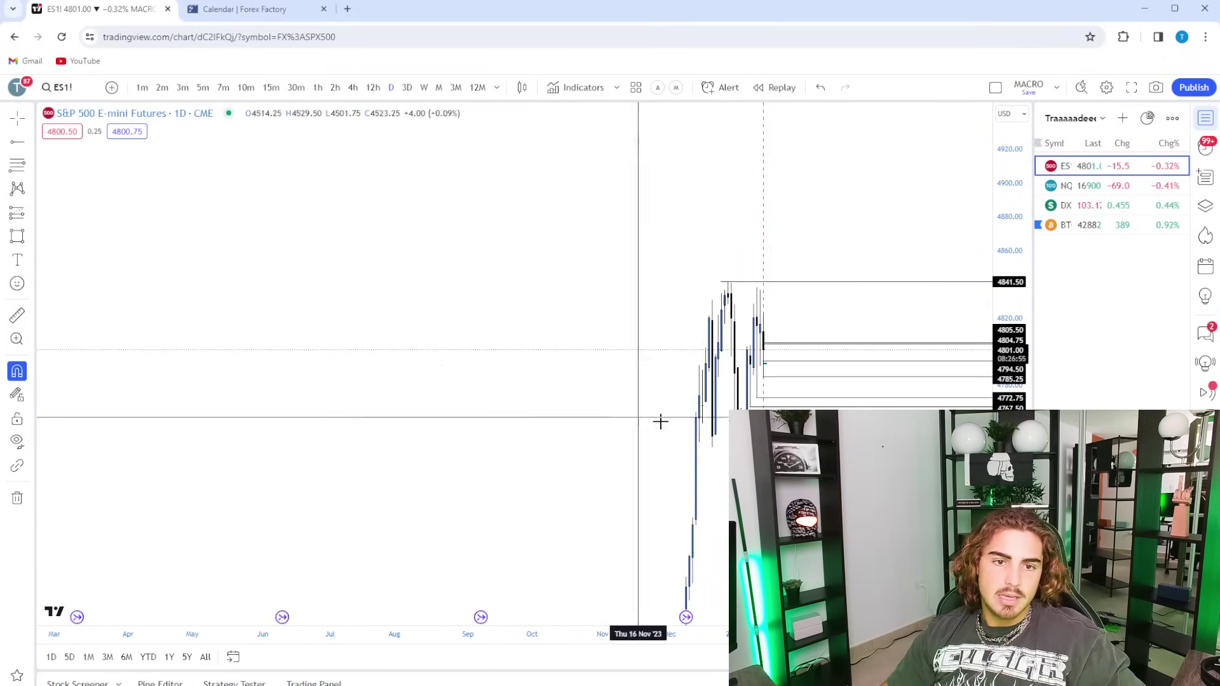
drag(998, 233, 998, 404)
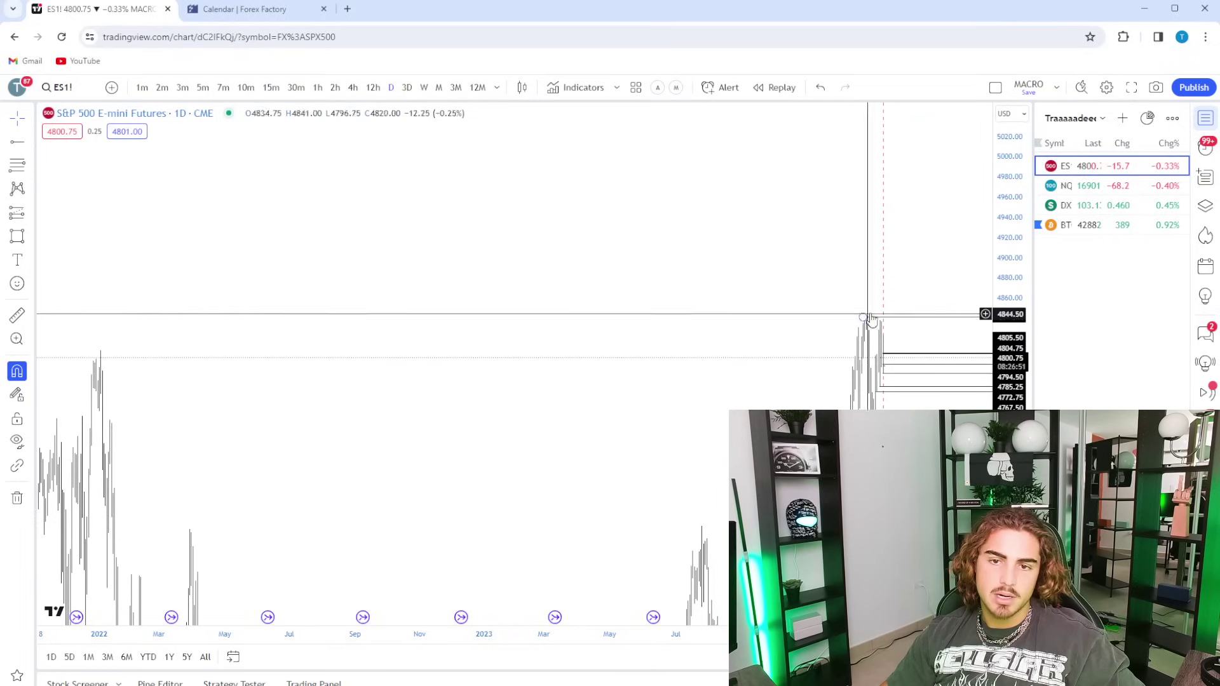
Examine the daily candles from December to January 16 against the marked levels below the 4841.50 high
scroll(611, 483, up, 10)
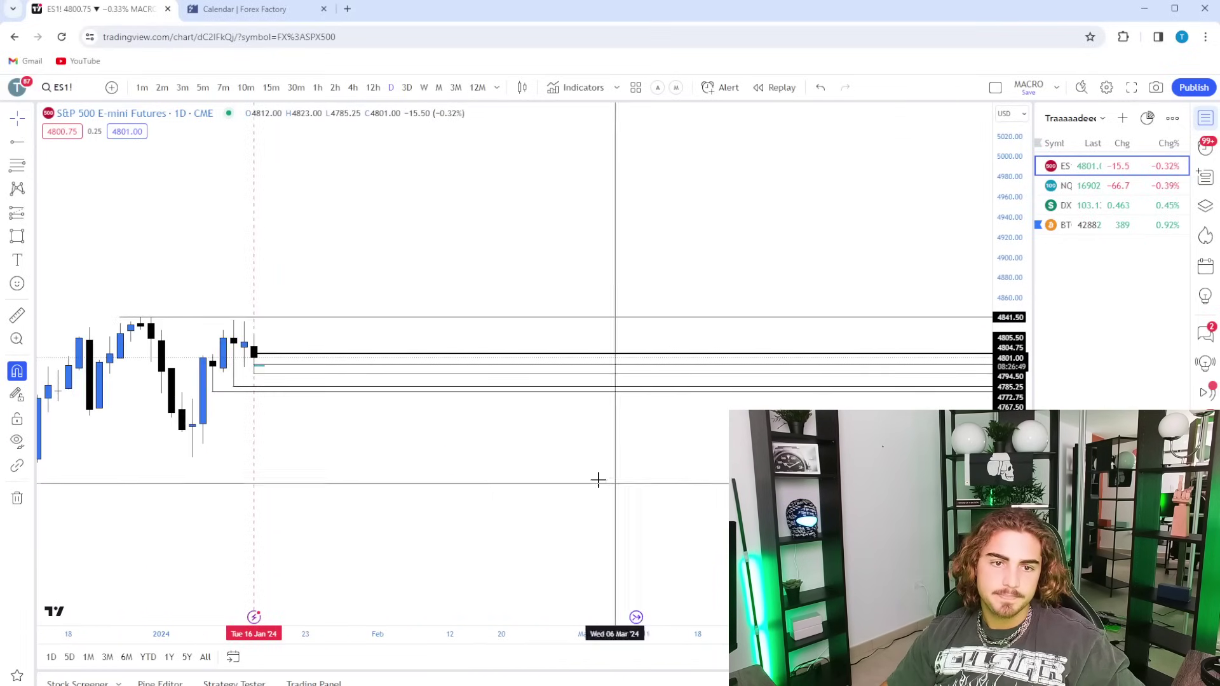
drag(1017, 404, 1017, 267)
drag(729, 471, 815, 577)
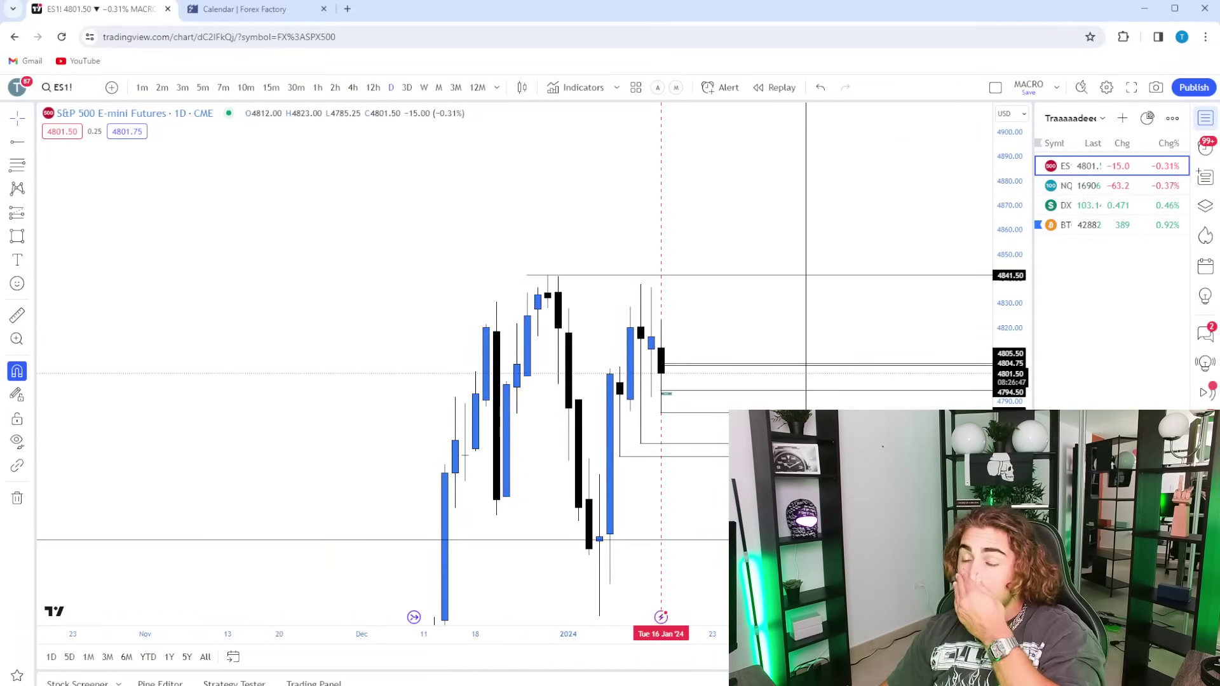
drag(806, 522, 723, 474)
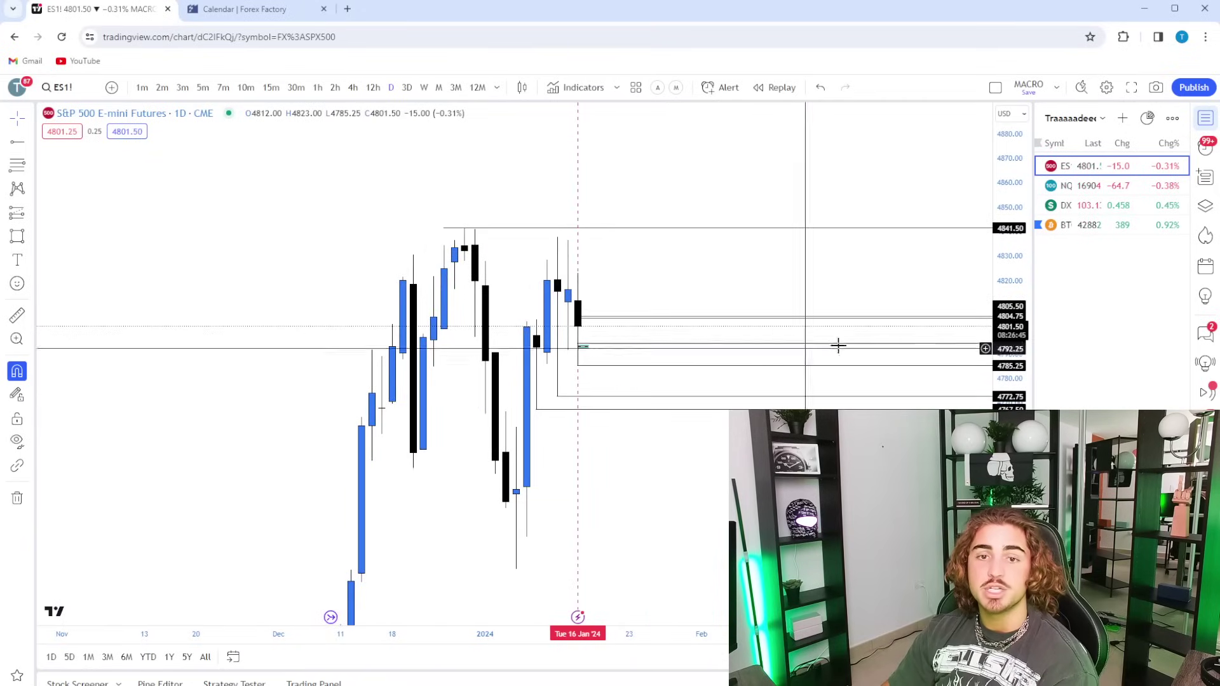
drag(1023, 231, 1023, 420)
drag(578, 556, 637, 493)
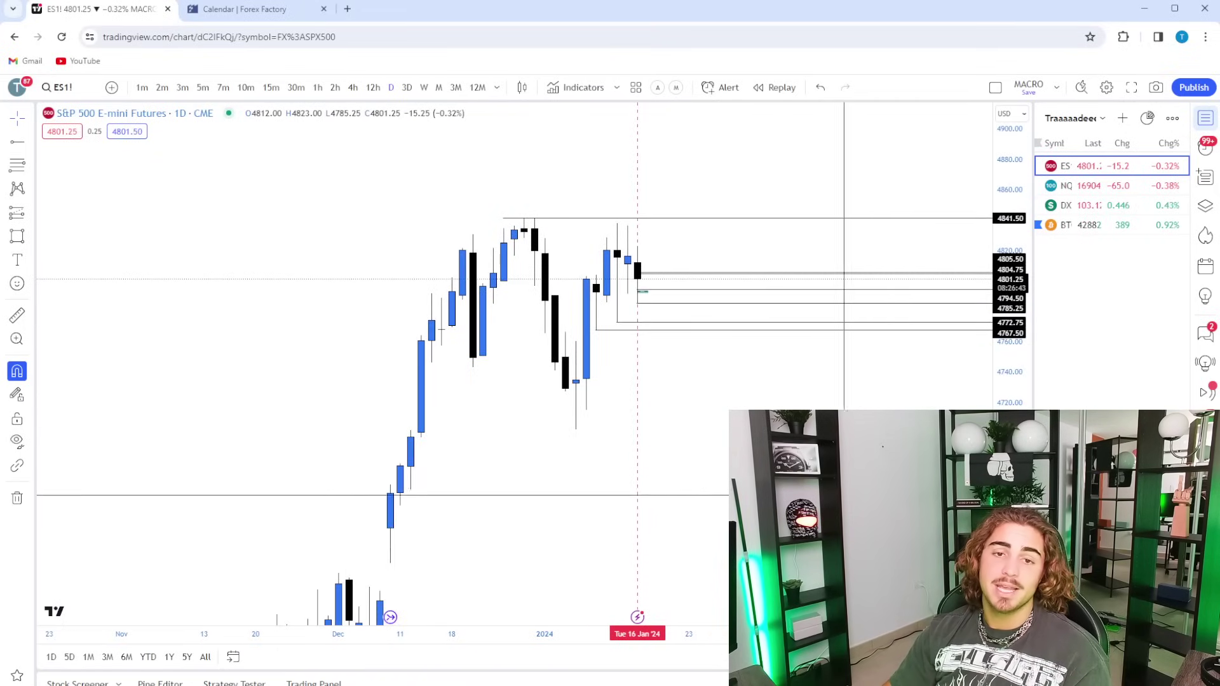
scroll(921, 473, down, 4)
drag(1017, 419, 1016, 543)
drag(922, 491, 836, 590)
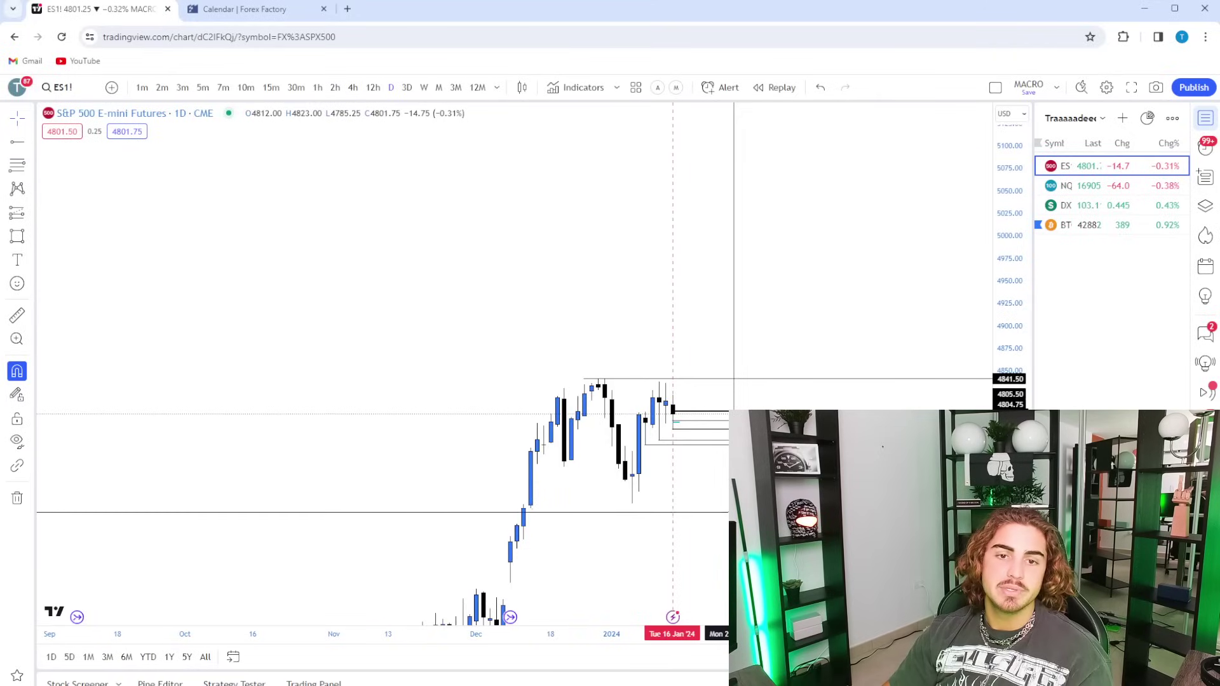
scroll(734, 512, up, 2)
drag(752, 506, 805, 484)
drag(1015, 534, 1015, 445)
drag(838, 533, 853, 492)
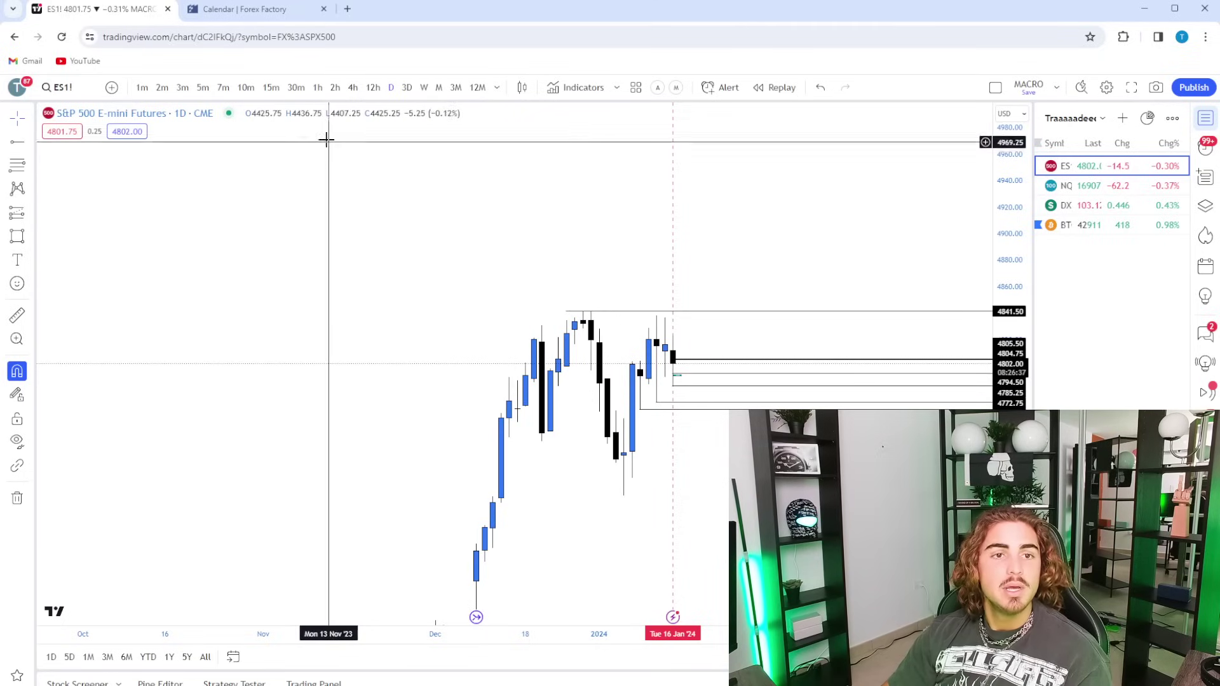
Show ES1! on the 4-hour timeframe and examine the recent decline and bounce around the marked levels
click(359, 89)
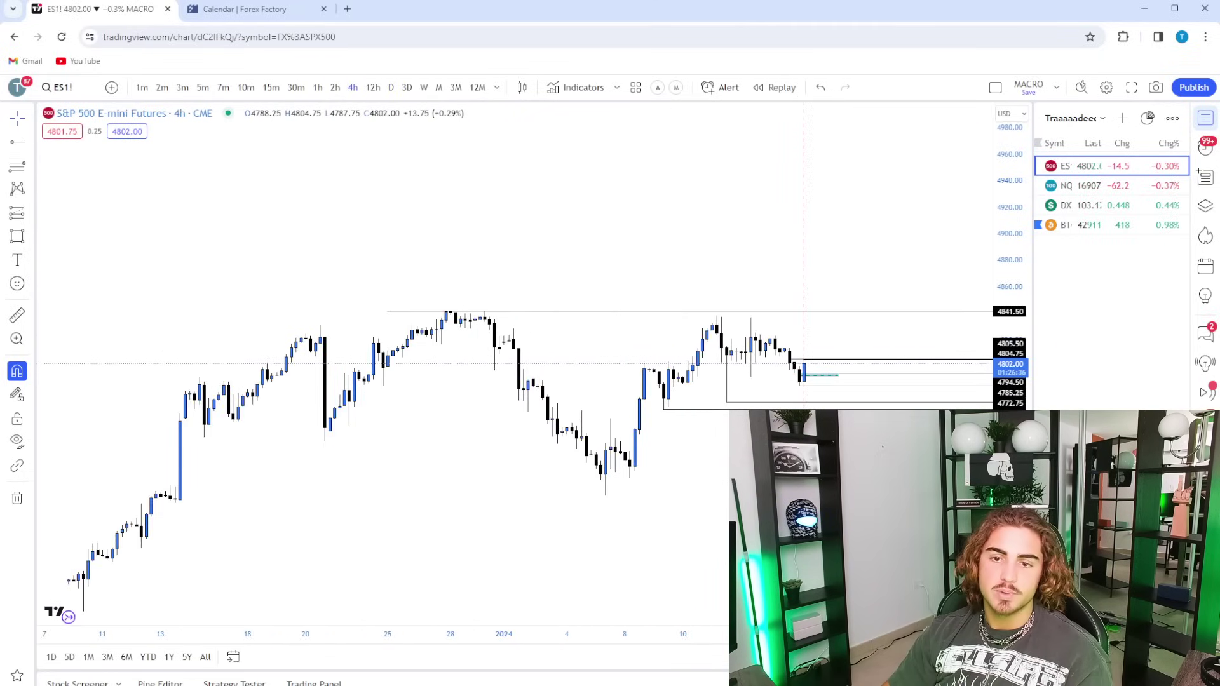
drag(1015, 541, 1036, 251)
drag(933, 380, 862, 349)
scroll(862, 349, up, 5)
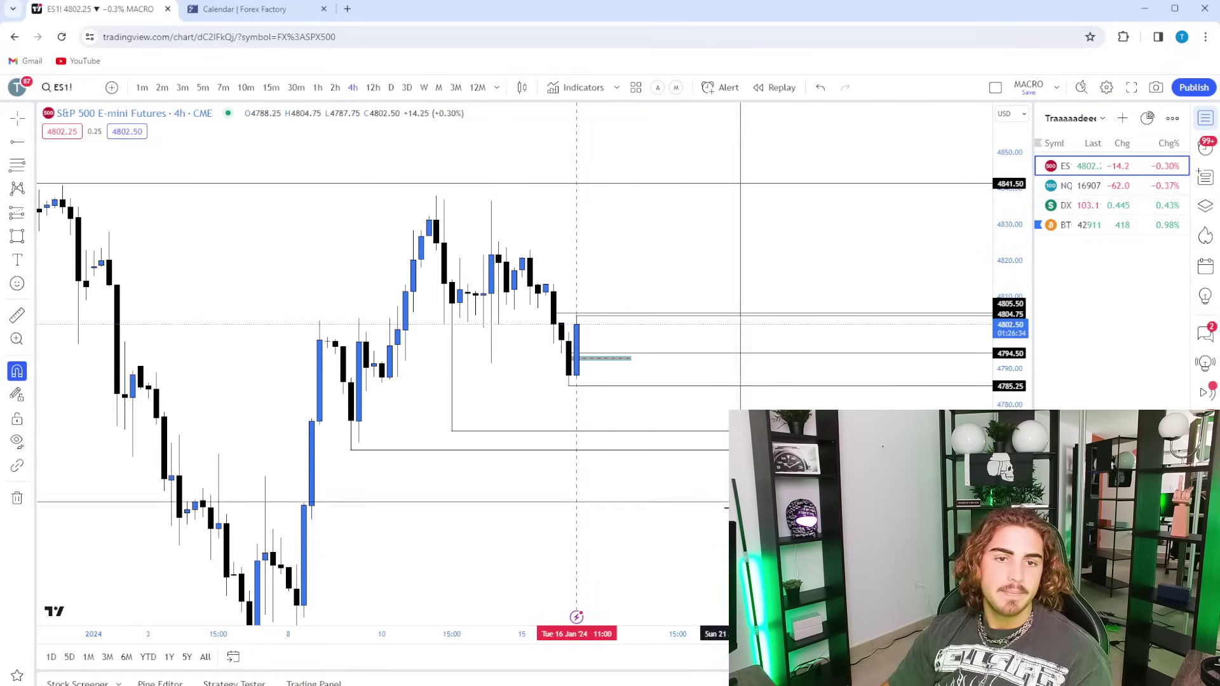
drag(738, 501, 794, 489)
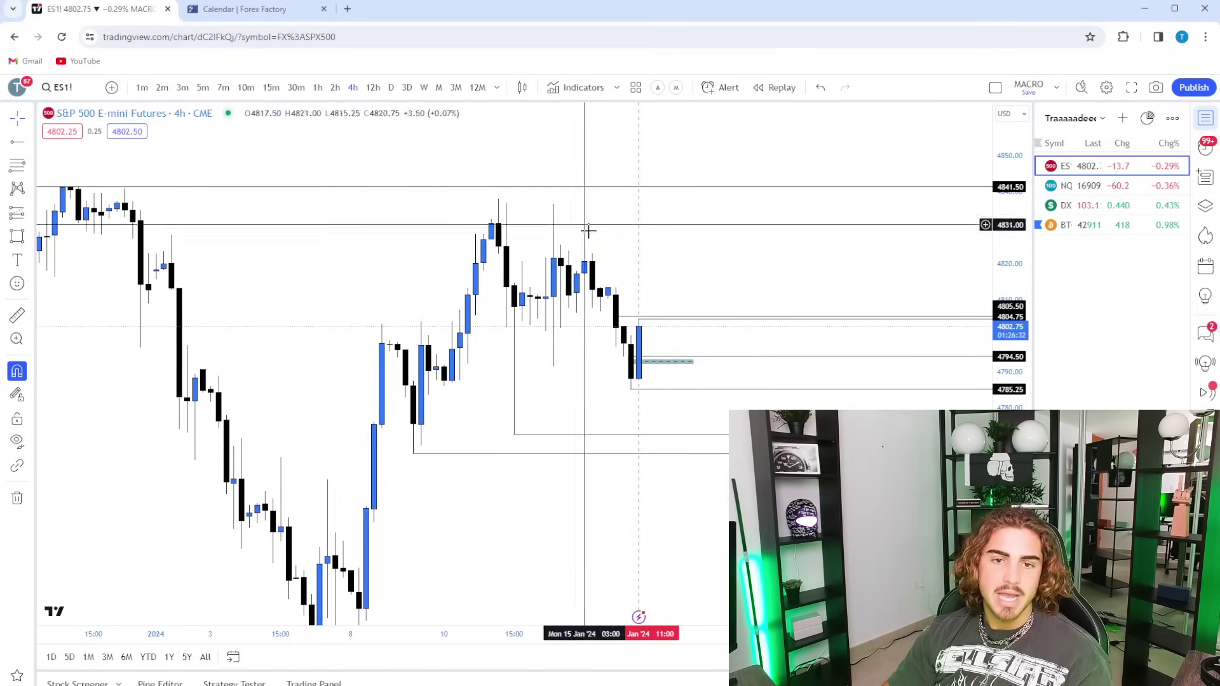
scroll(738, 278, down, 5)
drag(1015, 499, 1015, 165)
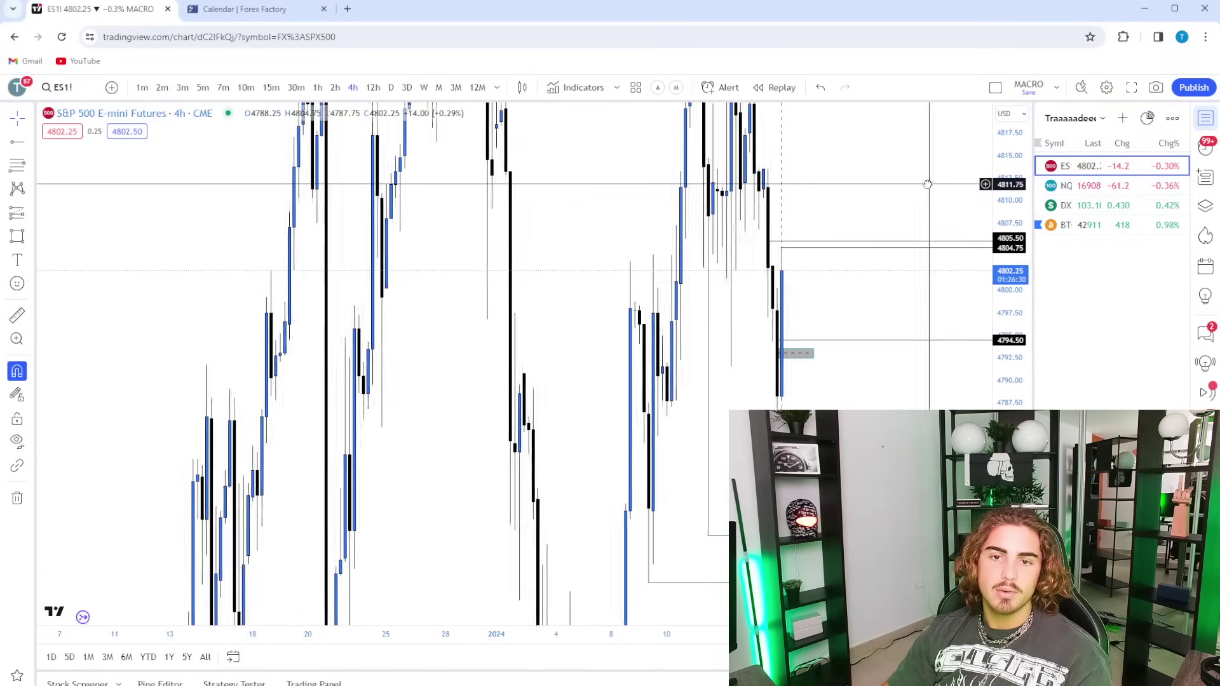
scroll(922, 318, up, 5)
drag(919, 368, 861, 379)
drag(784, 214, 662, 256)
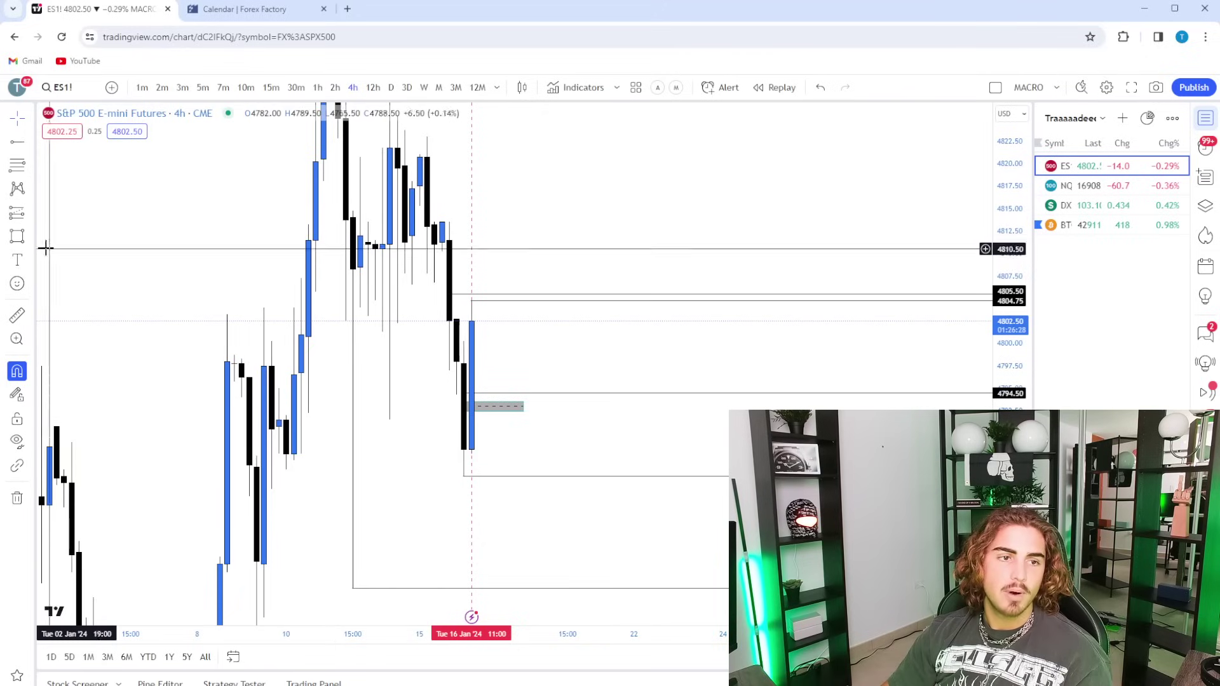
Draw a Fibonacci retracement over the latest 4-hour decline, ending at the 4785.25 low, and delete it
click(30, 236)
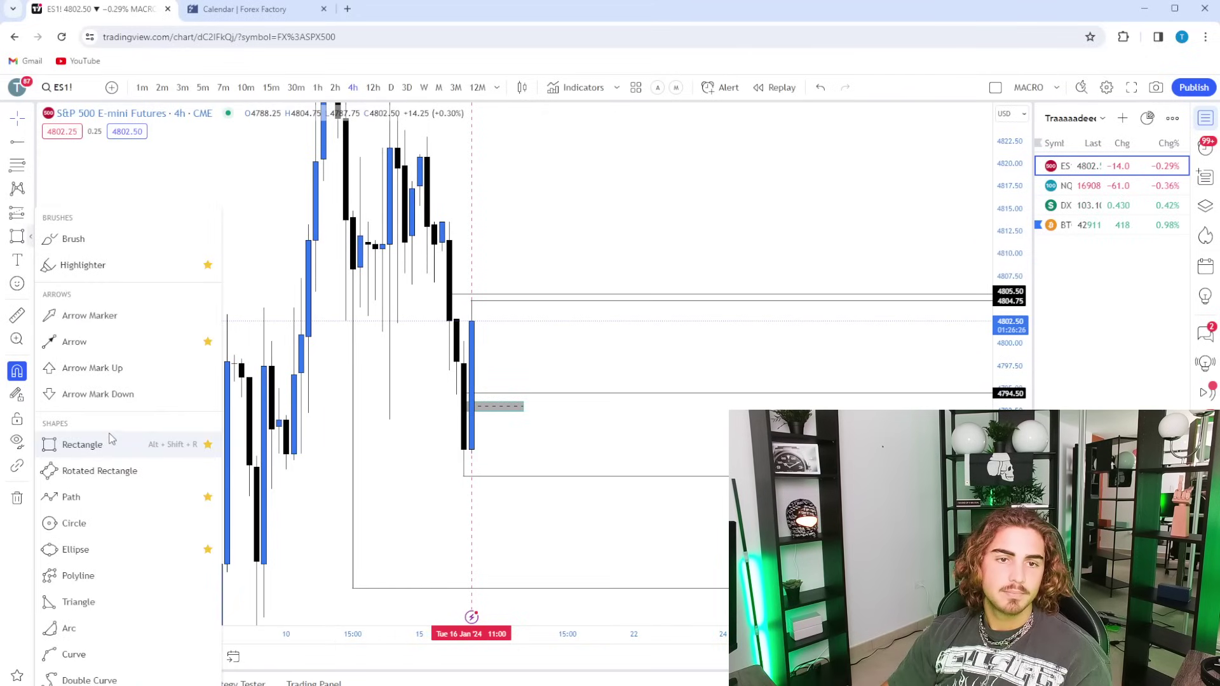
click(181, 148)
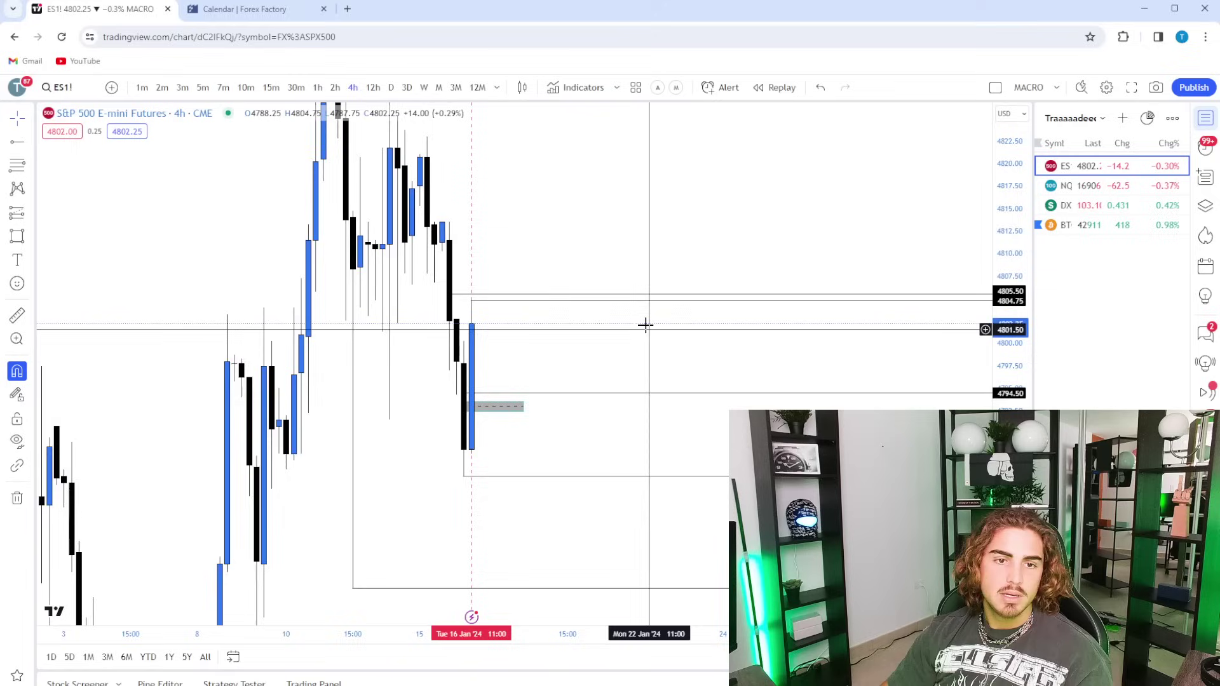
drag(657, 370, 721, 347)
scroll(723, 351, down, 8)
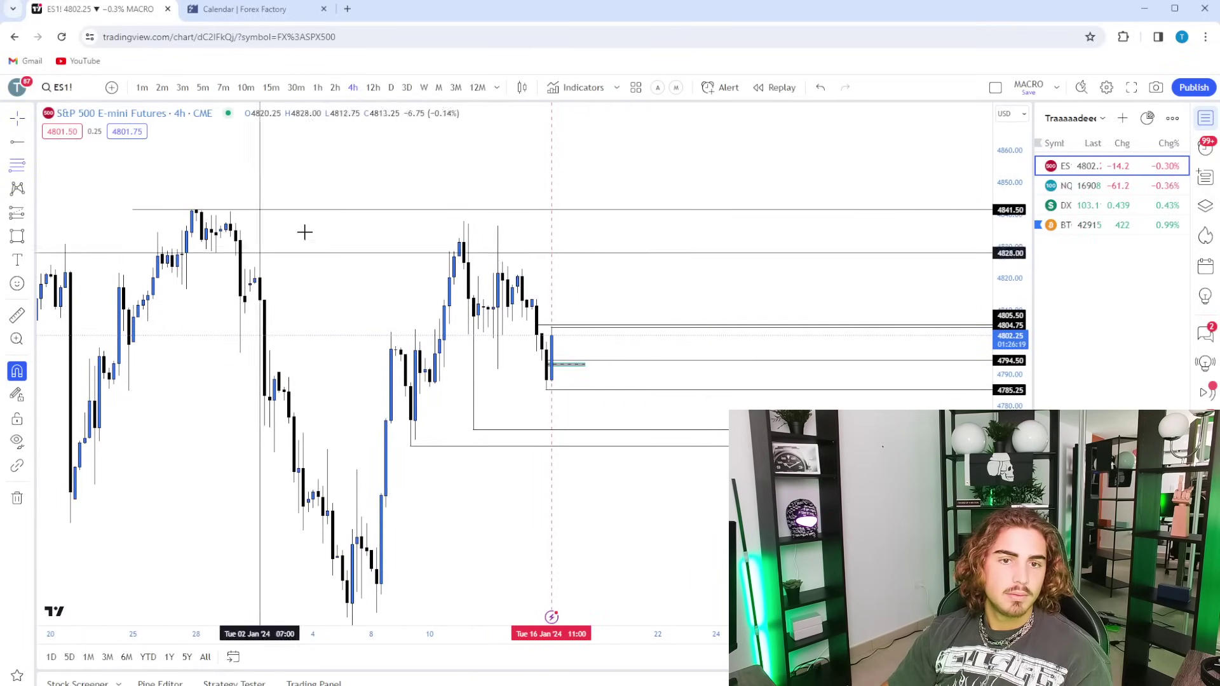
click(527, 299)
click(673, 389)
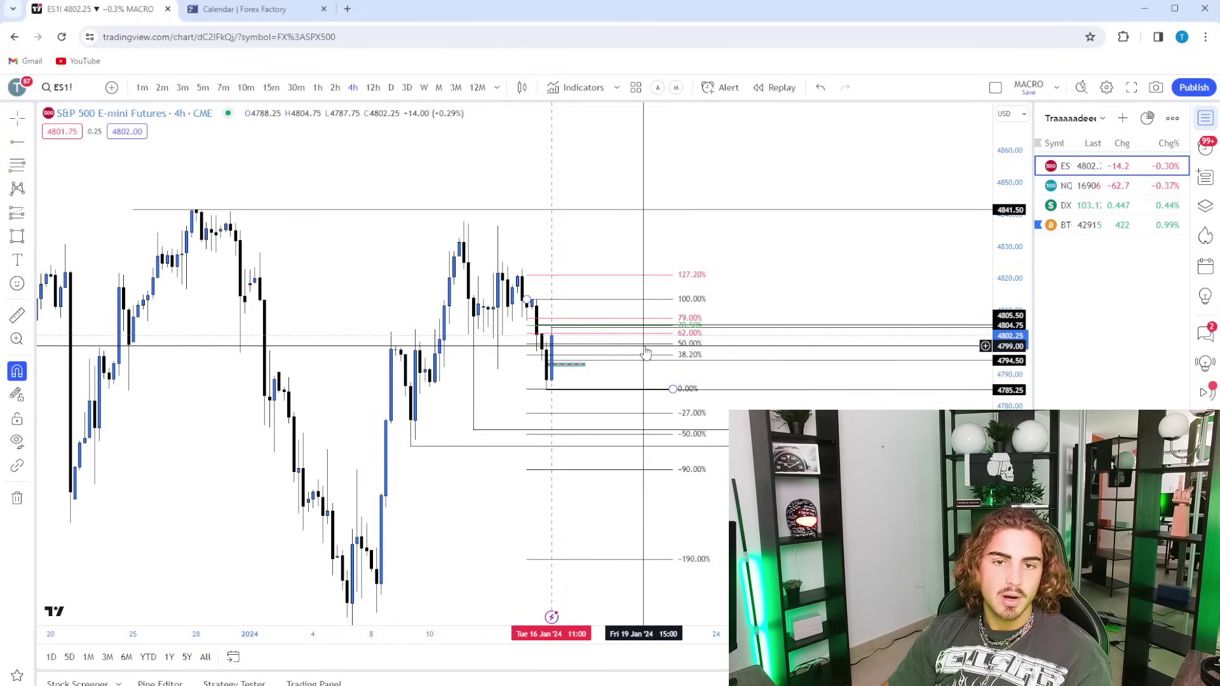
key(Delete)
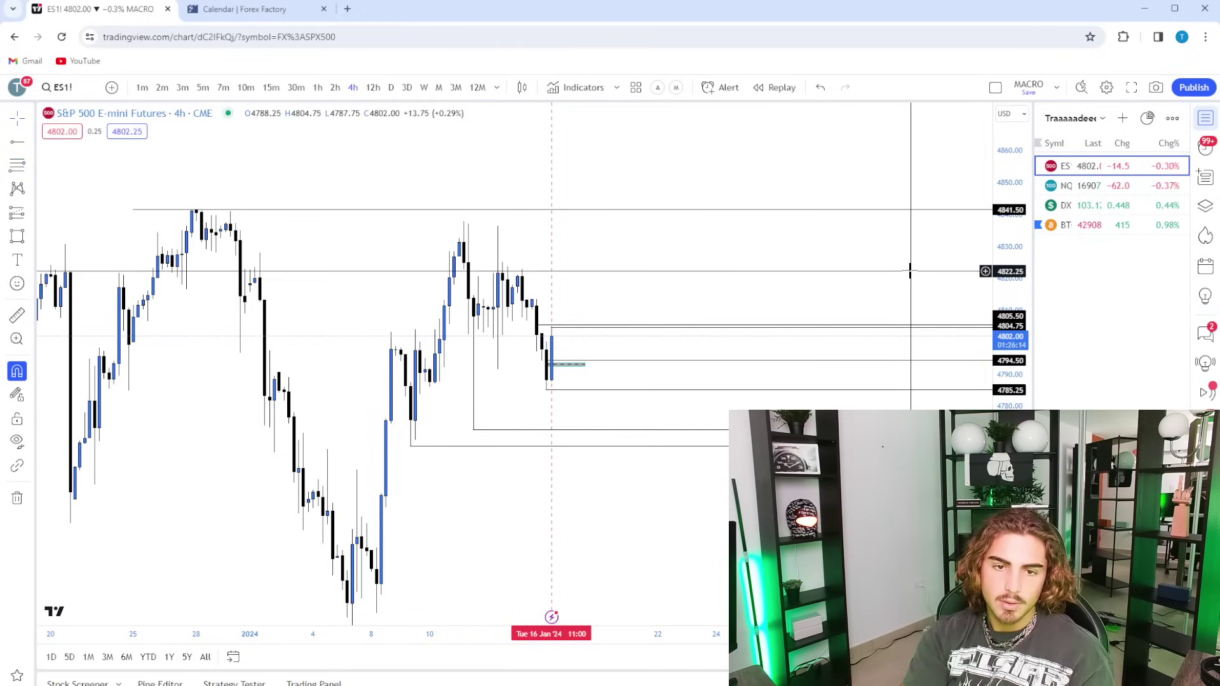
Show ES1! on the 1-hour timeframe and examine the highs marked at 4804.75 and 4805.50
click(319, 88)
scroll(830, 337, down, 3)
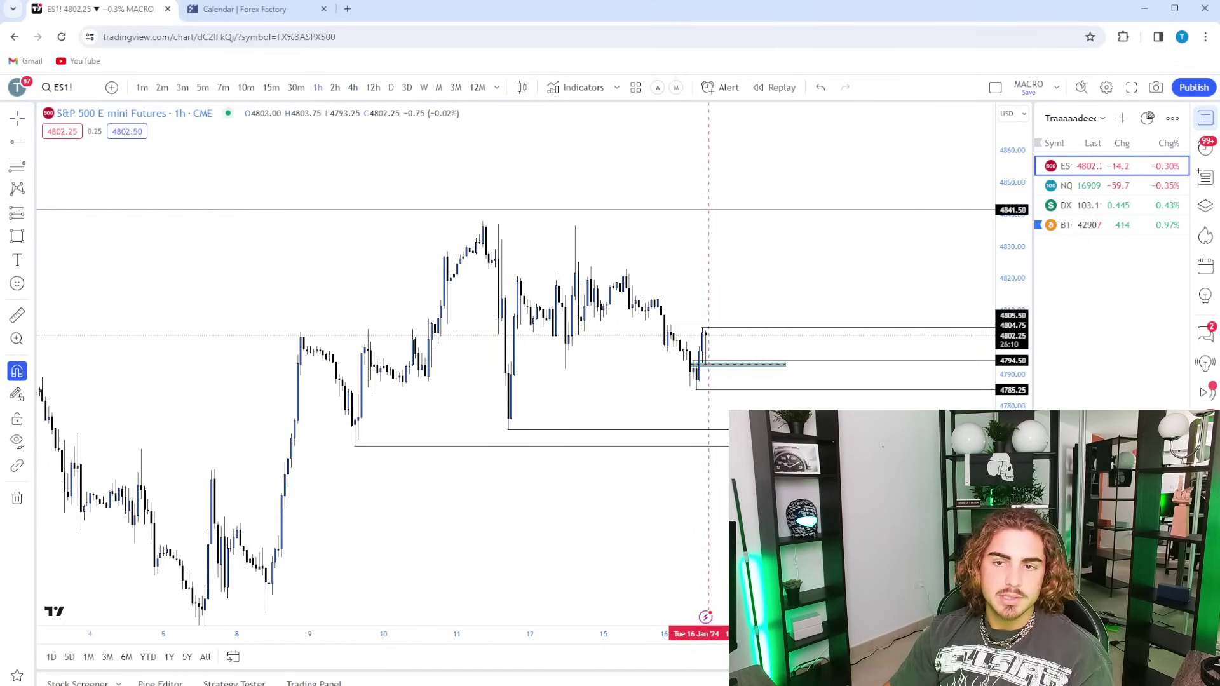
drag(1011, 445, 1010, 191)
drag(863, 447, 751, 411)
scroll(709, 432, up, 3)
drag(557, 414, 708, 422)
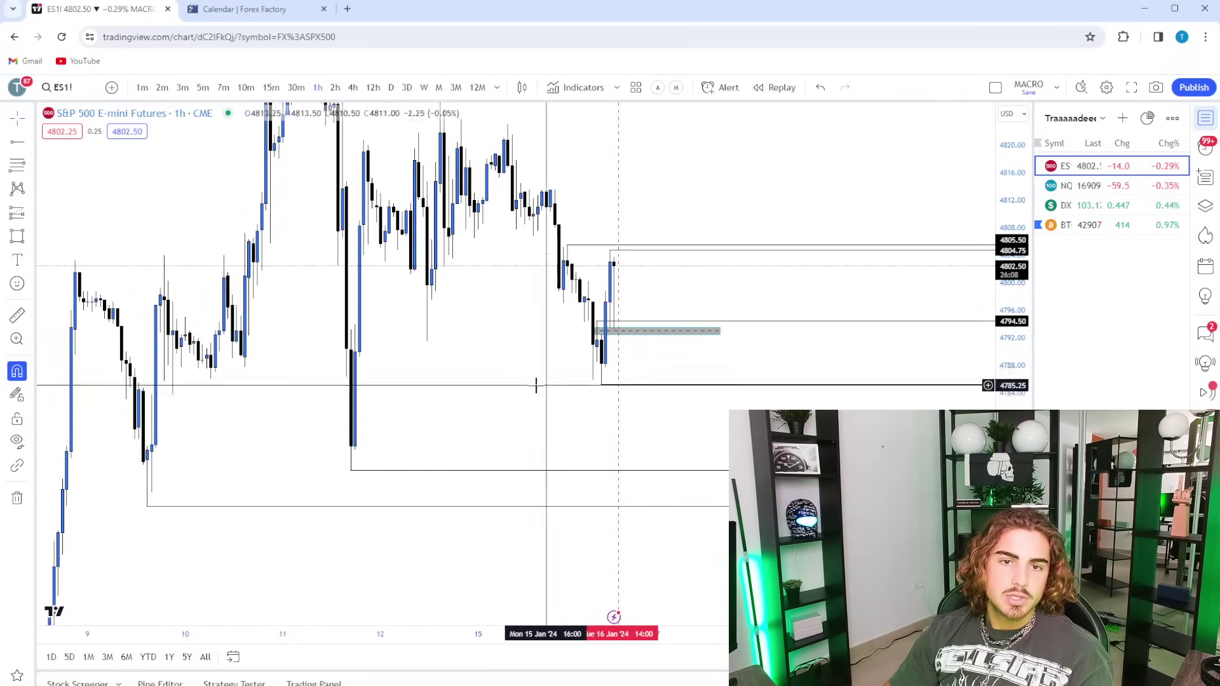
scroll(478, 502, up, 3)
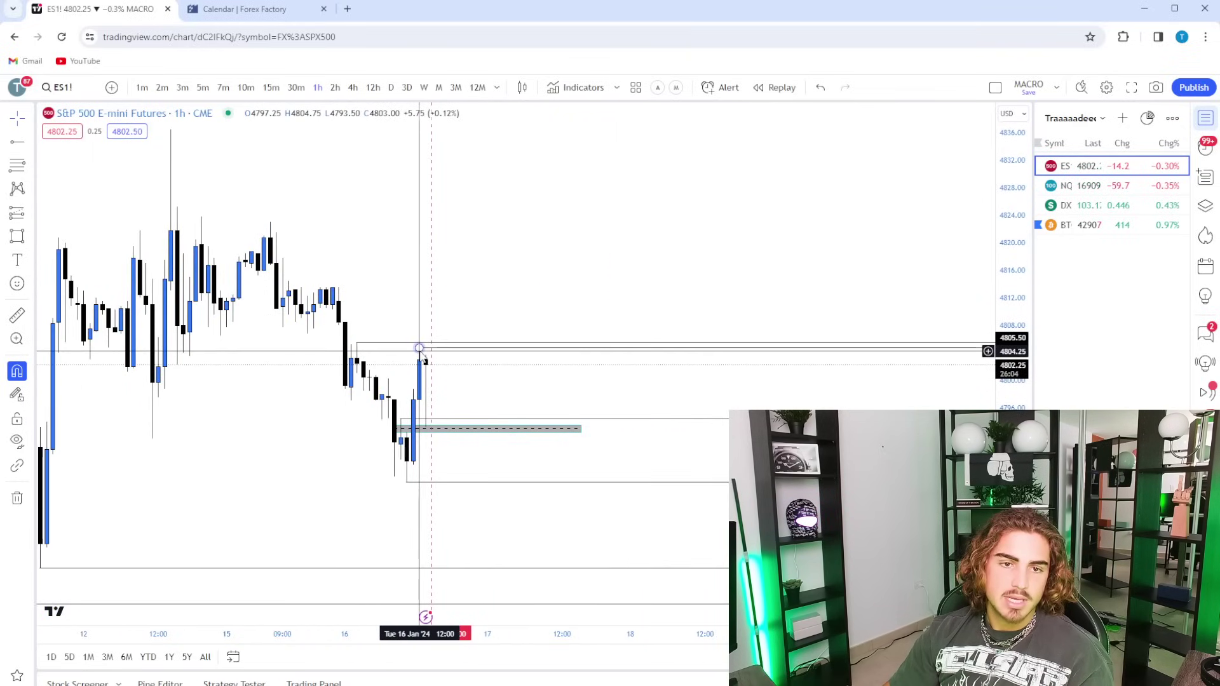
scroll(757, 301, down, 3)
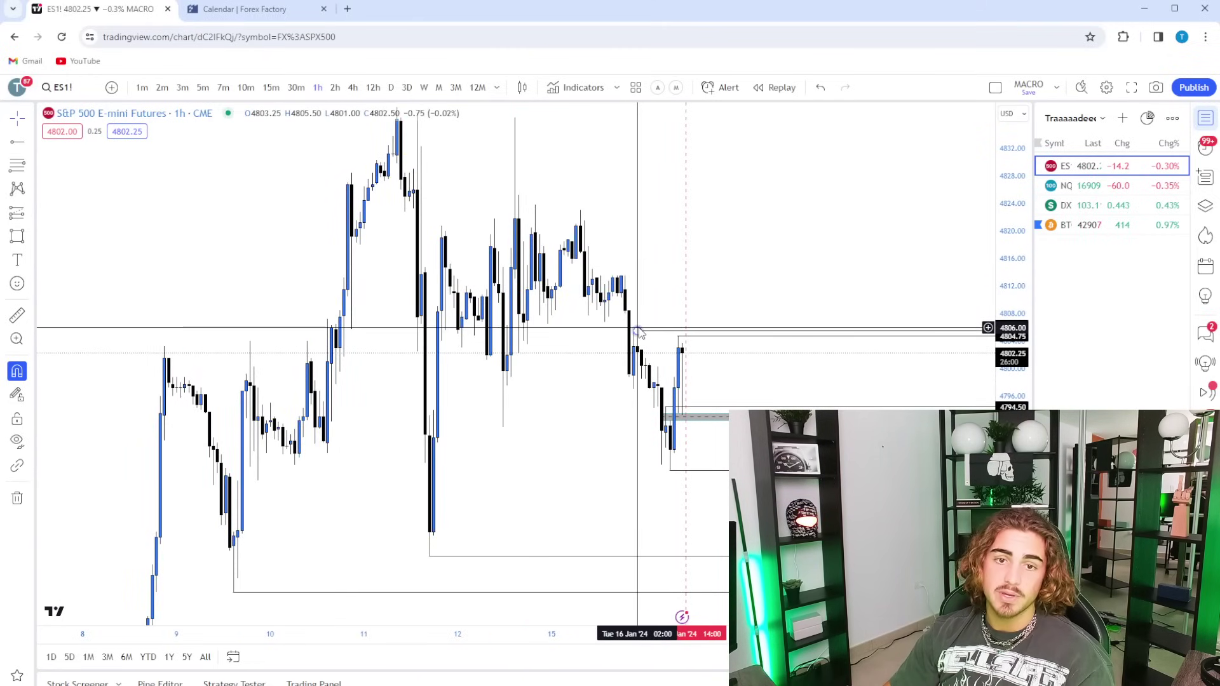
drag(756, 283, 688, 281)
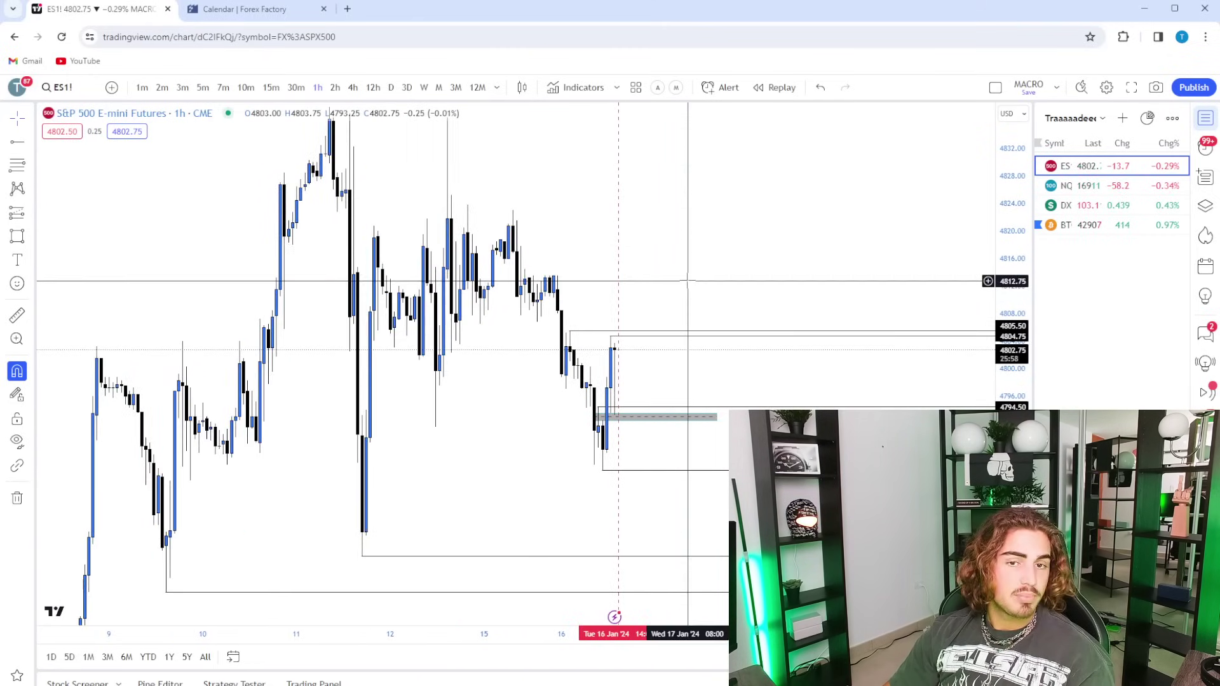
Examine the hourly bounce from the shaded zone below 4794.50 within the wider price action since the start of January
scroll(812, 349, up, 5)
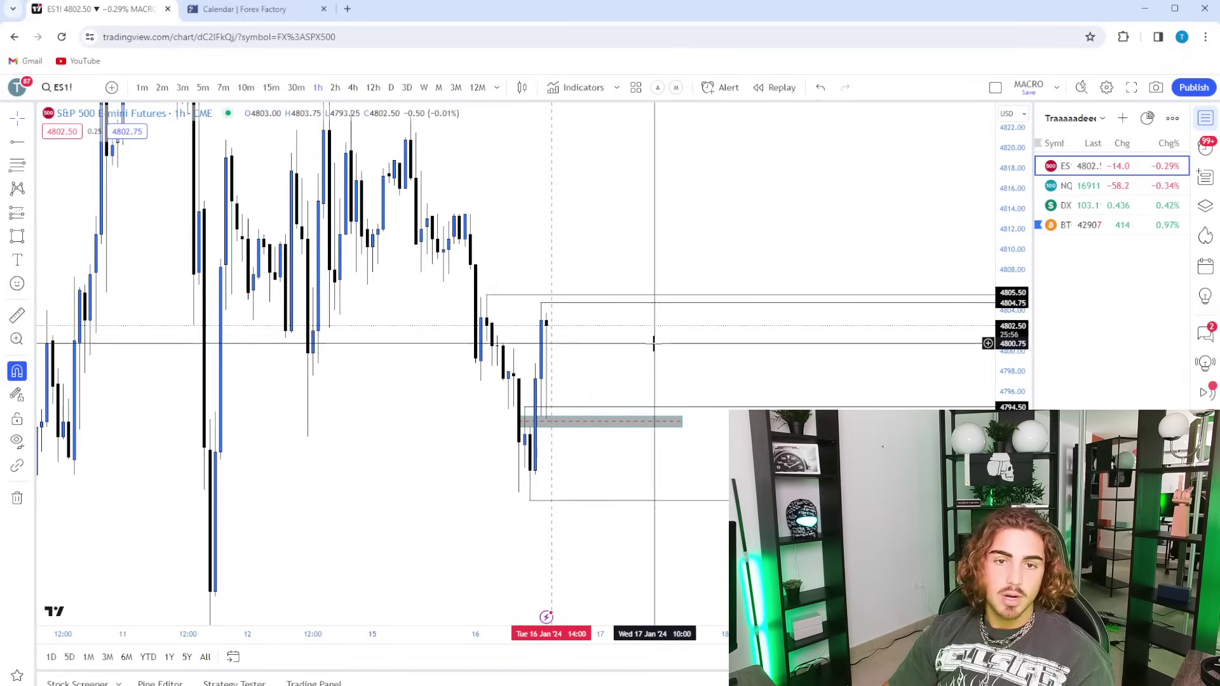
drag(828, 363, 712, 316)
scroll(711, 316, down, 8)
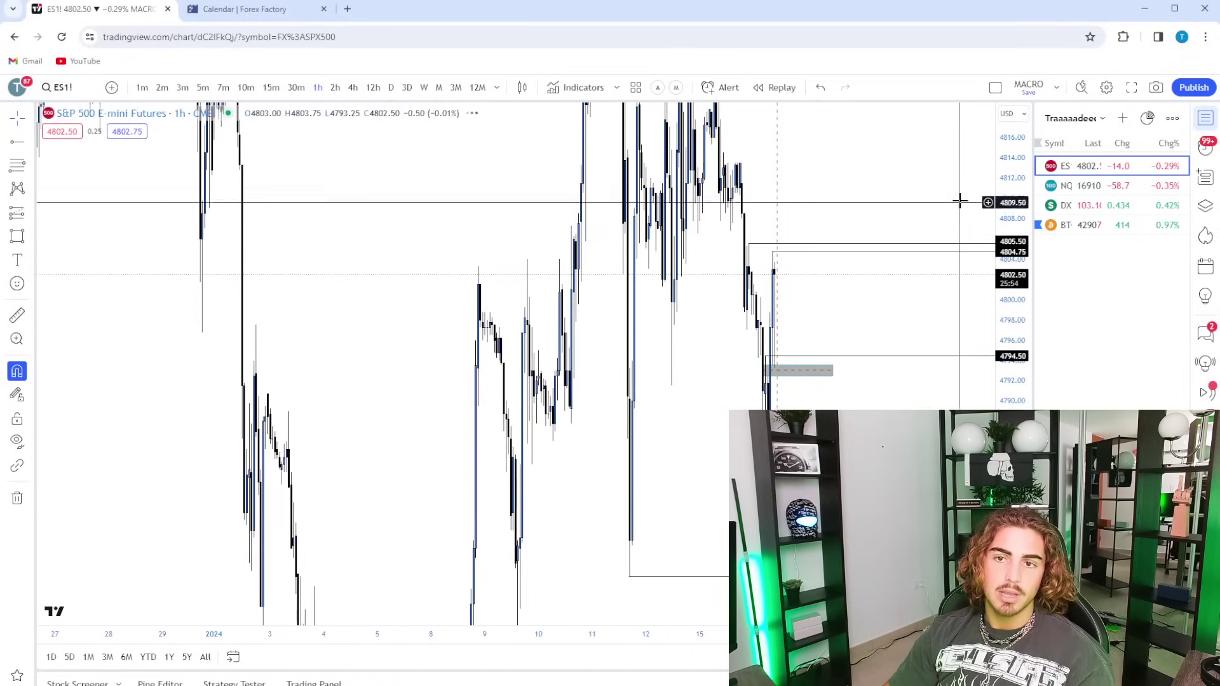
drag(1012, 191, 1011, 282)
scroll(846, 299, up, 5)
drag(782, 340, 643, 347)
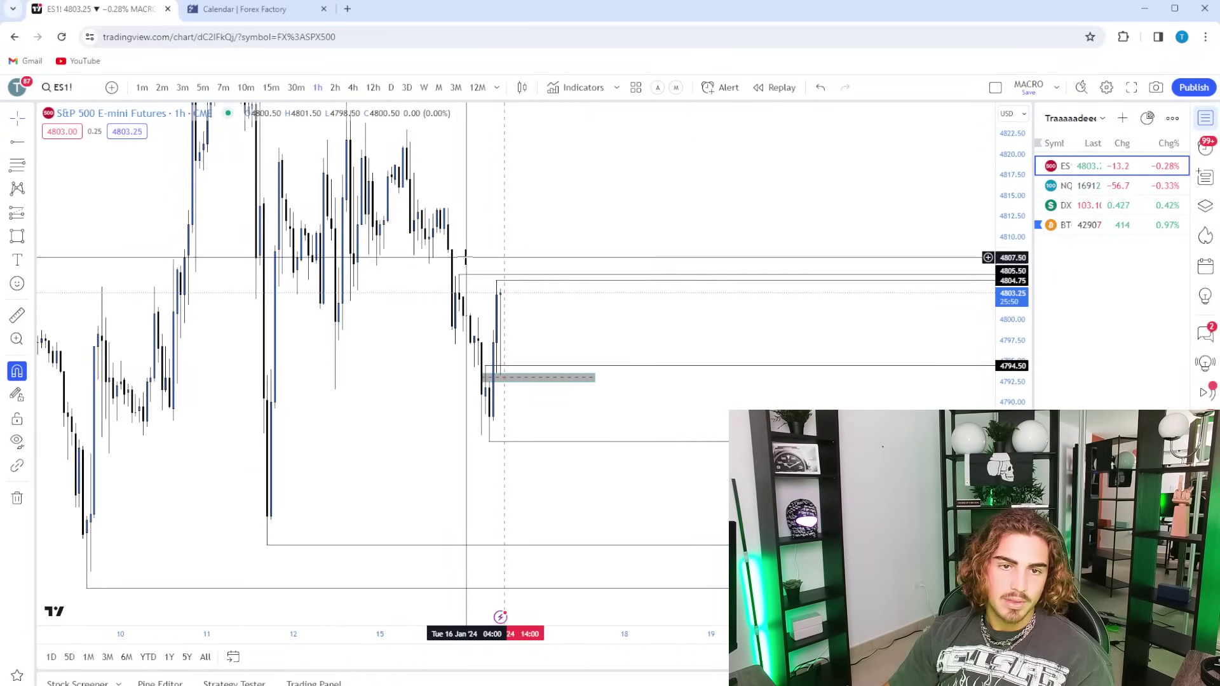
drag(466, 258, 426, 266)
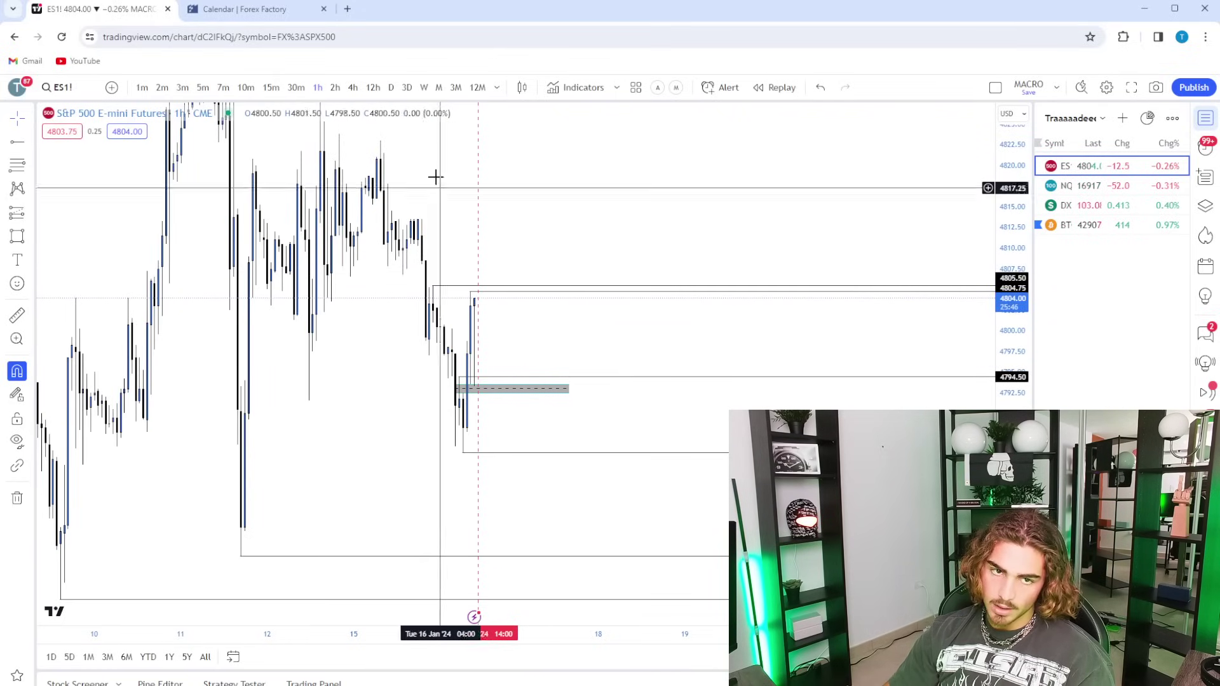
scroll(640, 218, up, 4)
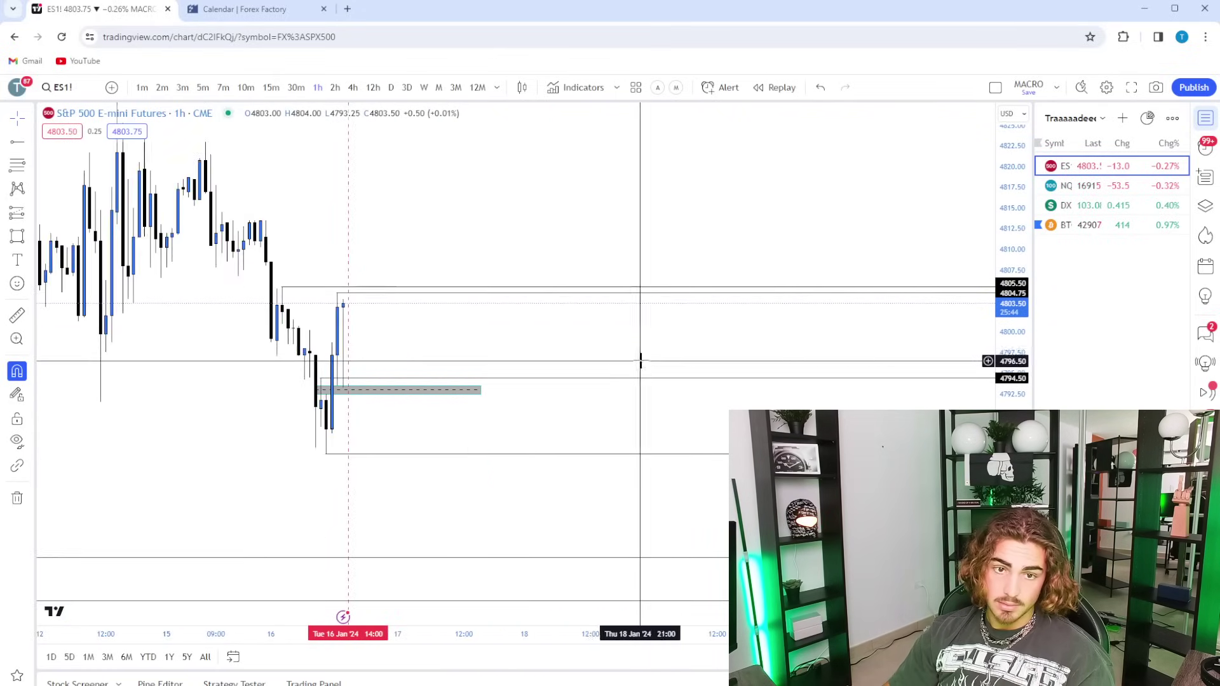
scroll(553, 261, down, 3)
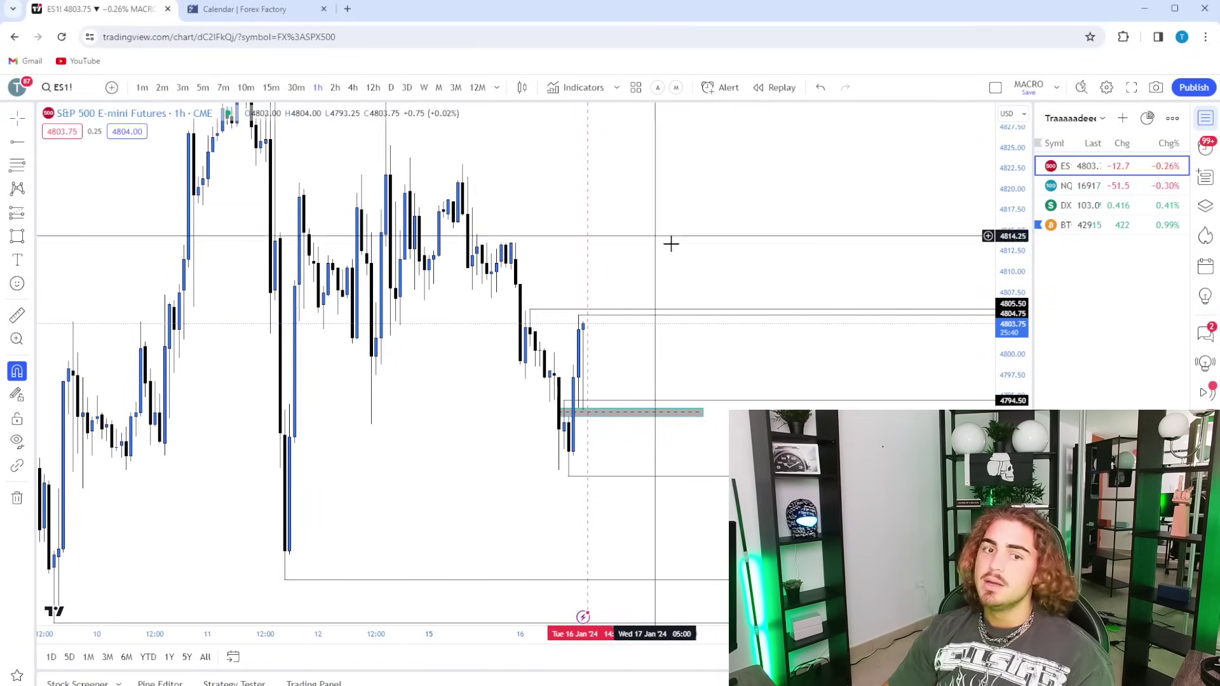
scroll(774, 458, down, 3)
drag(660, 472, 646, 429)
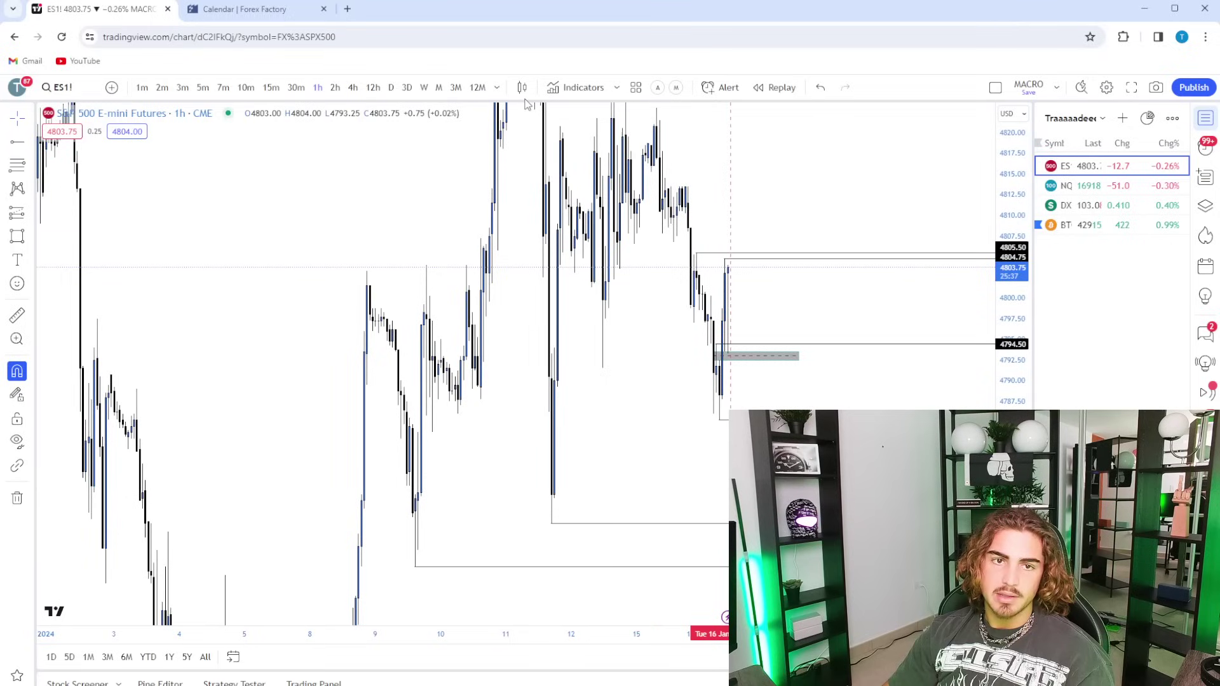
Switch the ES1! chart back to the 4-hour timeframe around the January 16 candle
click(353, 88)
scroll(452, 227, up, 1)
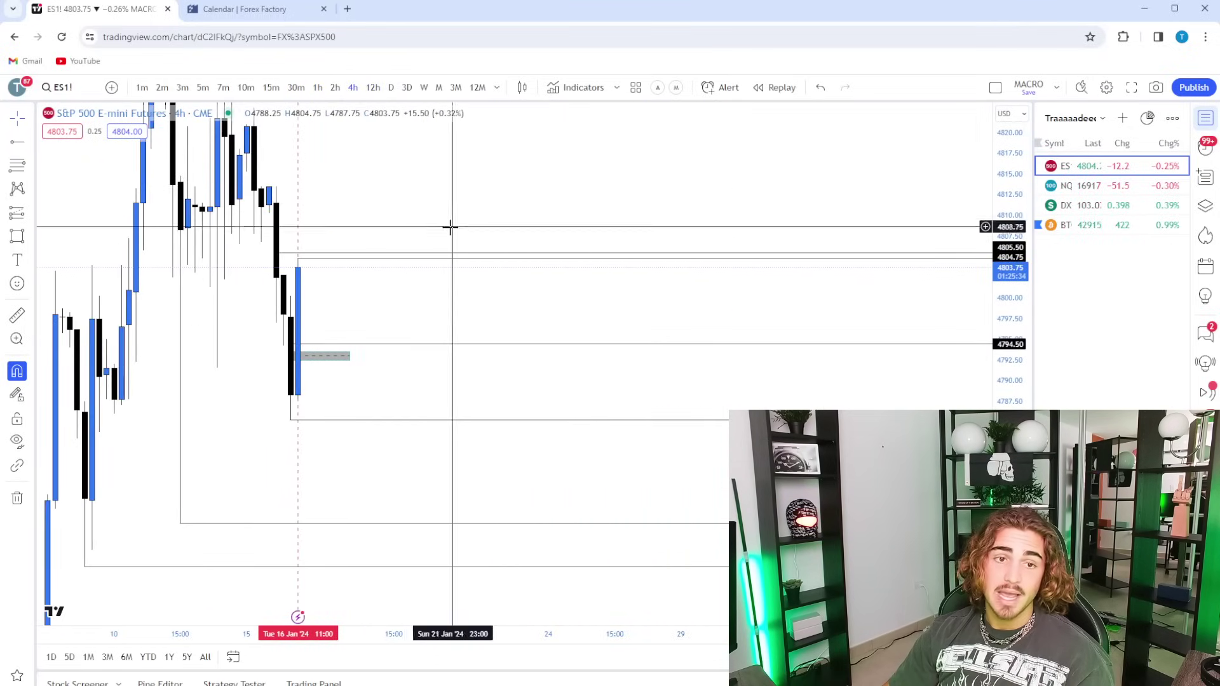
Show ES1! on the 15-minute timeframe and examine the January 16 rally against the levels at 4804.75 and 4805.50
drag(393, 225, 587, 251)
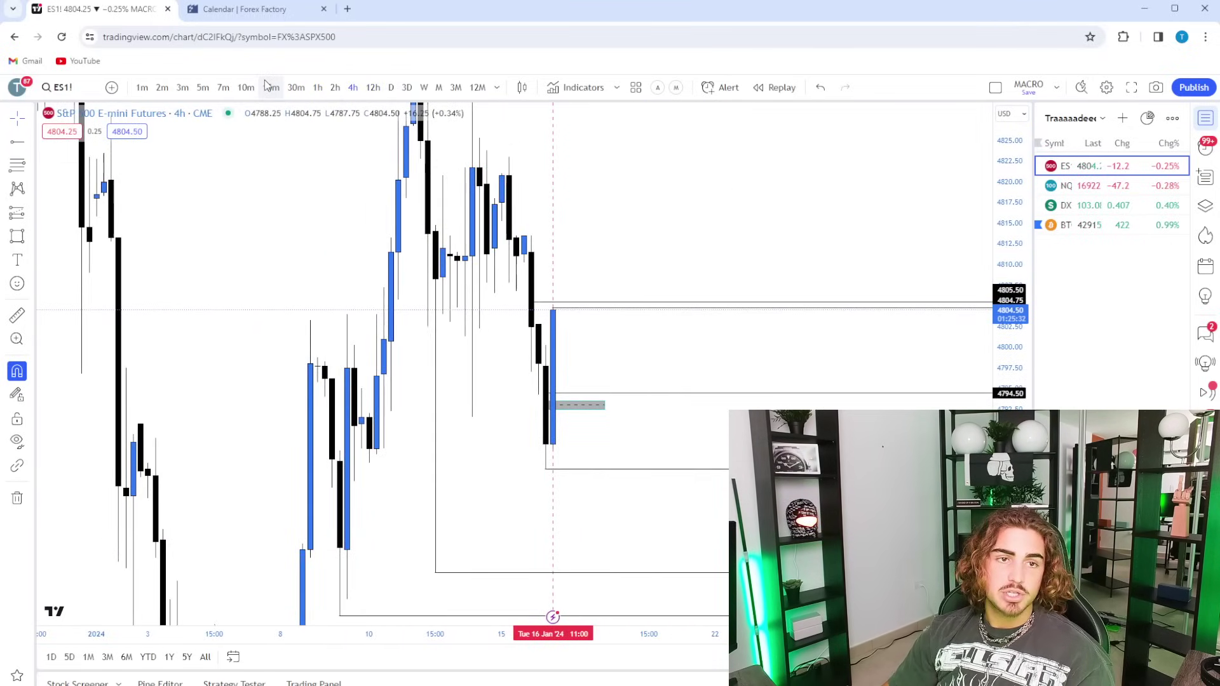
click(272, 87)
drag(1011, 330, 1010, 139)
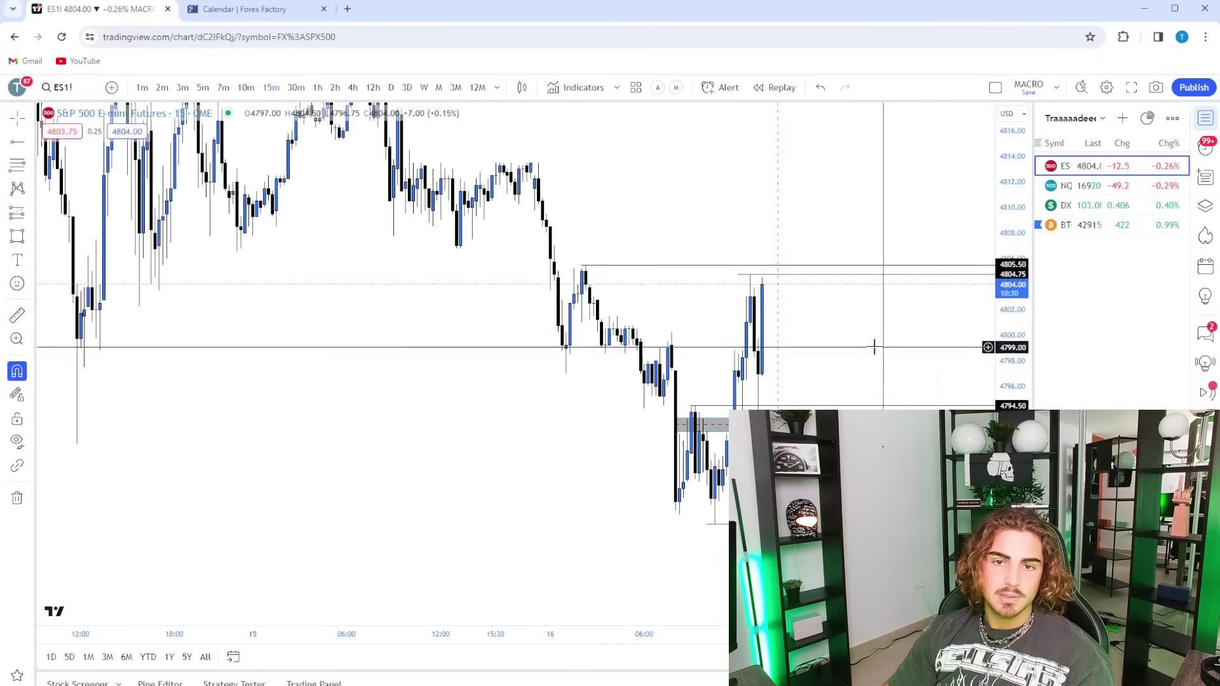
drag(887, 349, 750, 373)
scroll(749, 373, up, 3)
scroll(742, 349, down, 5)
drag(1013, 199, 1013, 286)
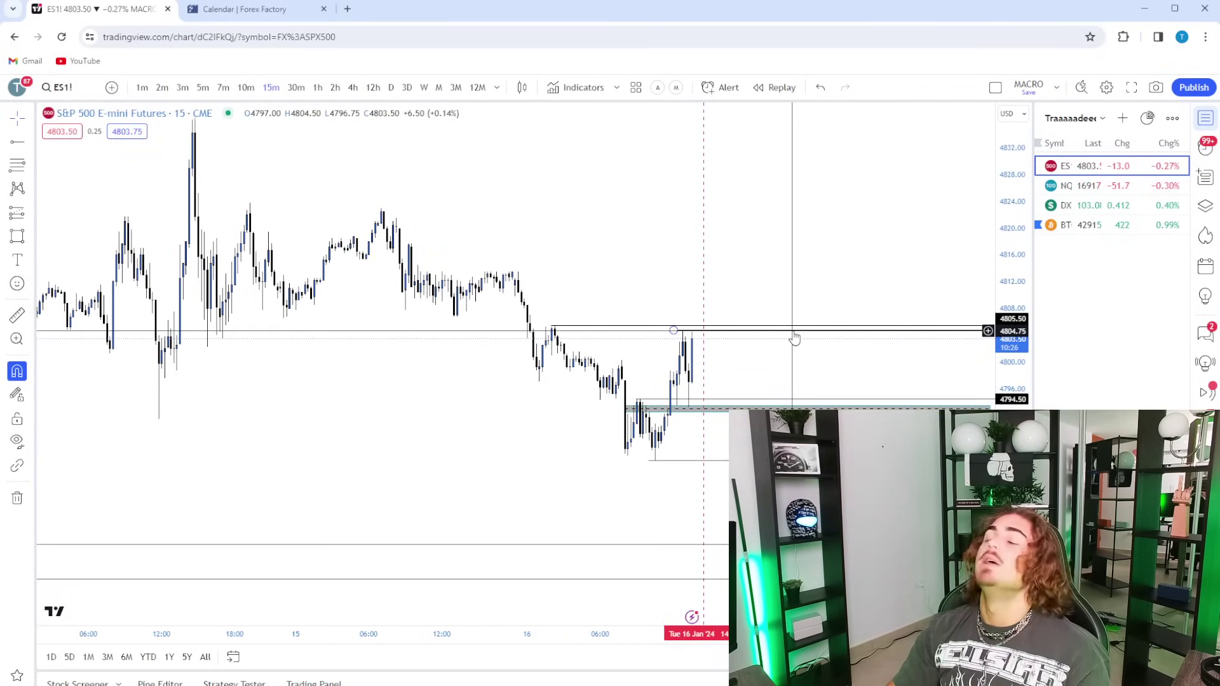
scroll(785, 339, up, 3)
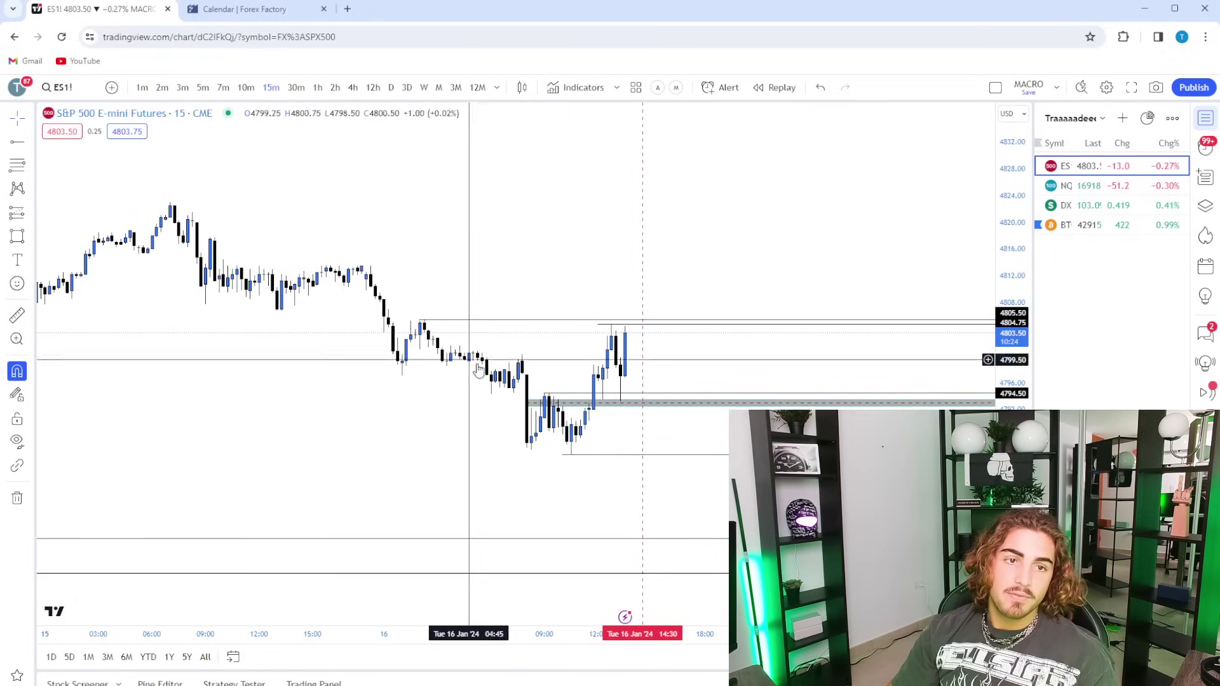
Show ES1! on the 5-minute timeframe and examine the bounce from the shaded zone below 4794.50 on January 16
click(203, 87)
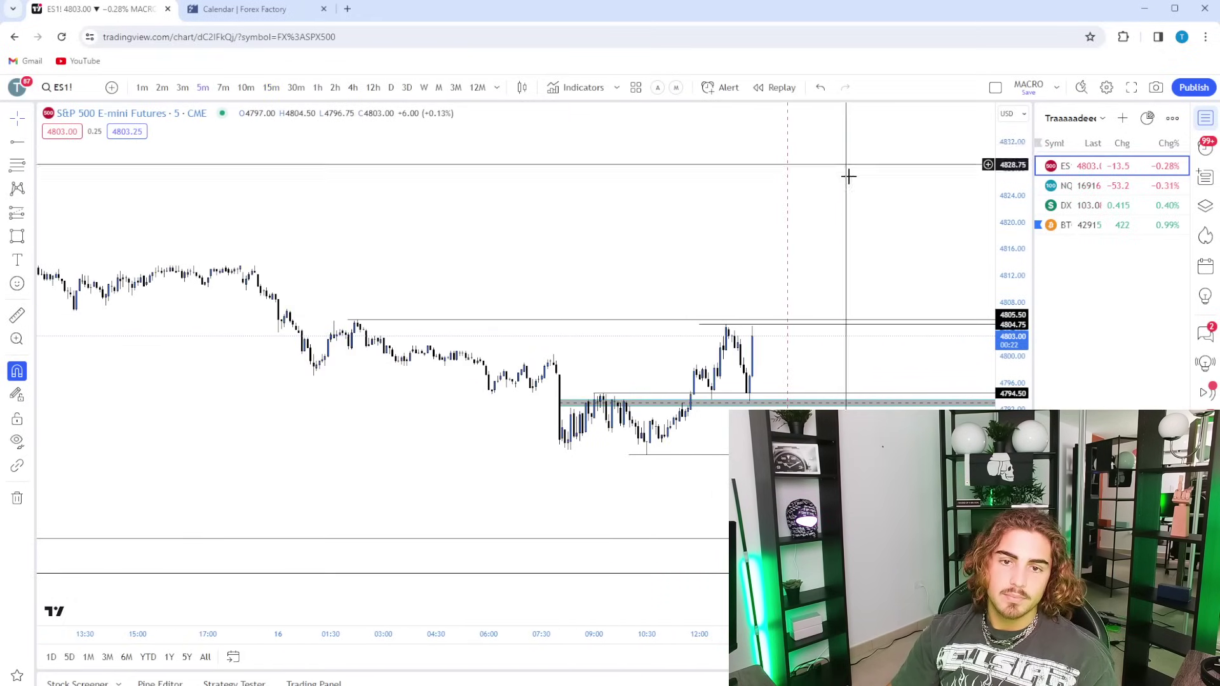
drag(860, 360, 710, 367)
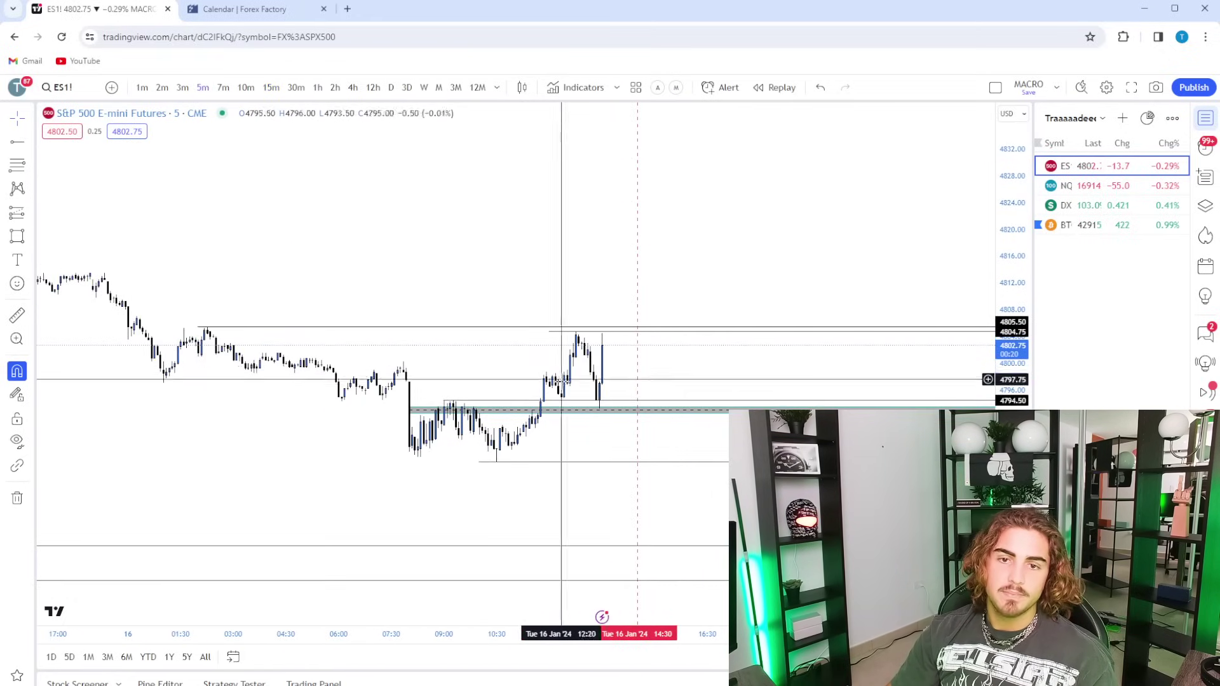
scroll(762, 397, down, 4)
scroll(768, 395, up, 3)
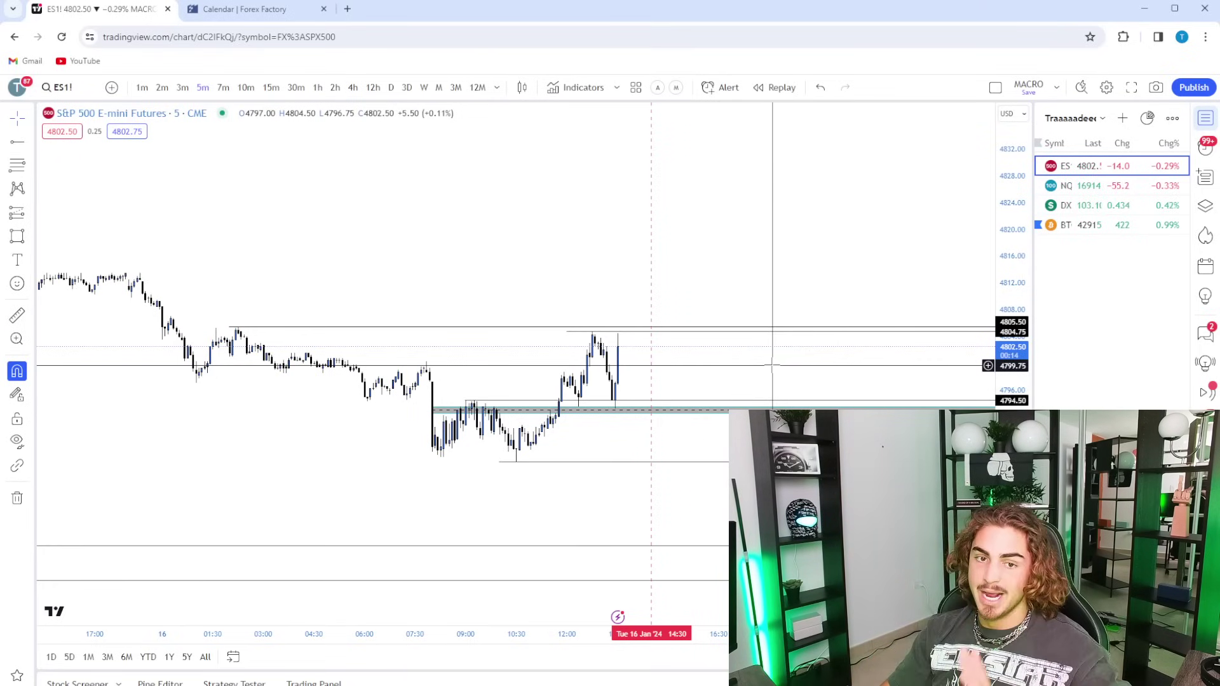
Examine the wider 5-minute price action since January 11, from the 4841.50 level down to the latest bounce
scroll(773, 366, down, 5)
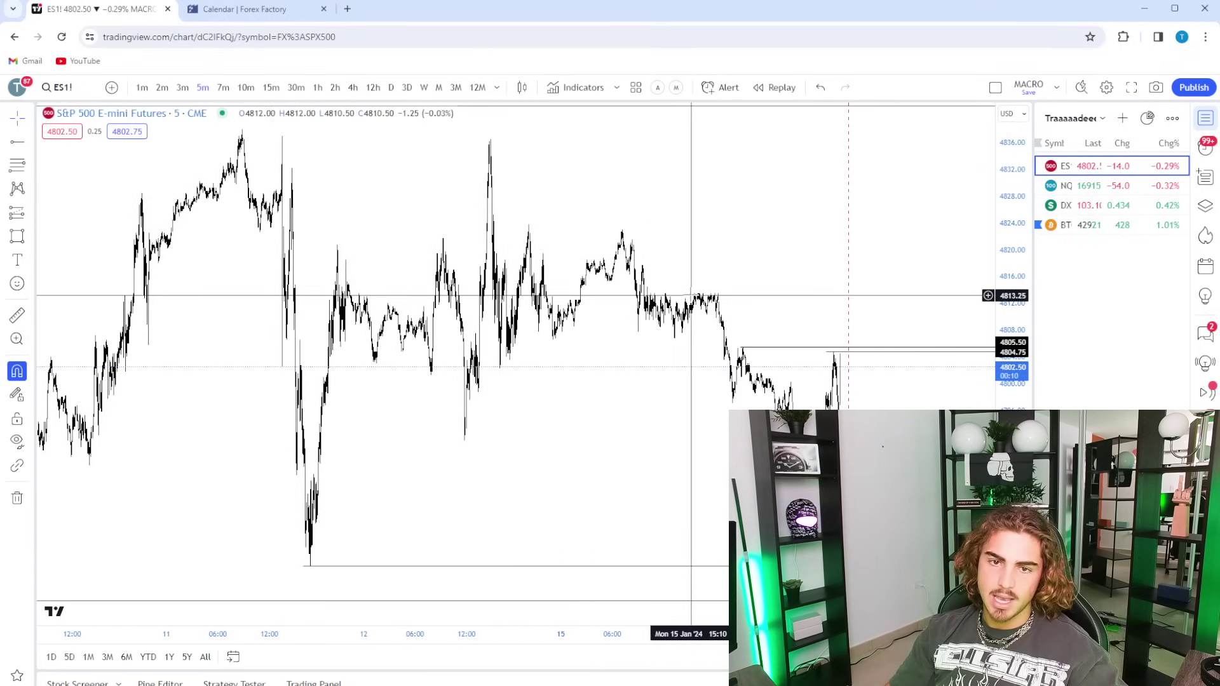
drag(643, 230, 649, 328)
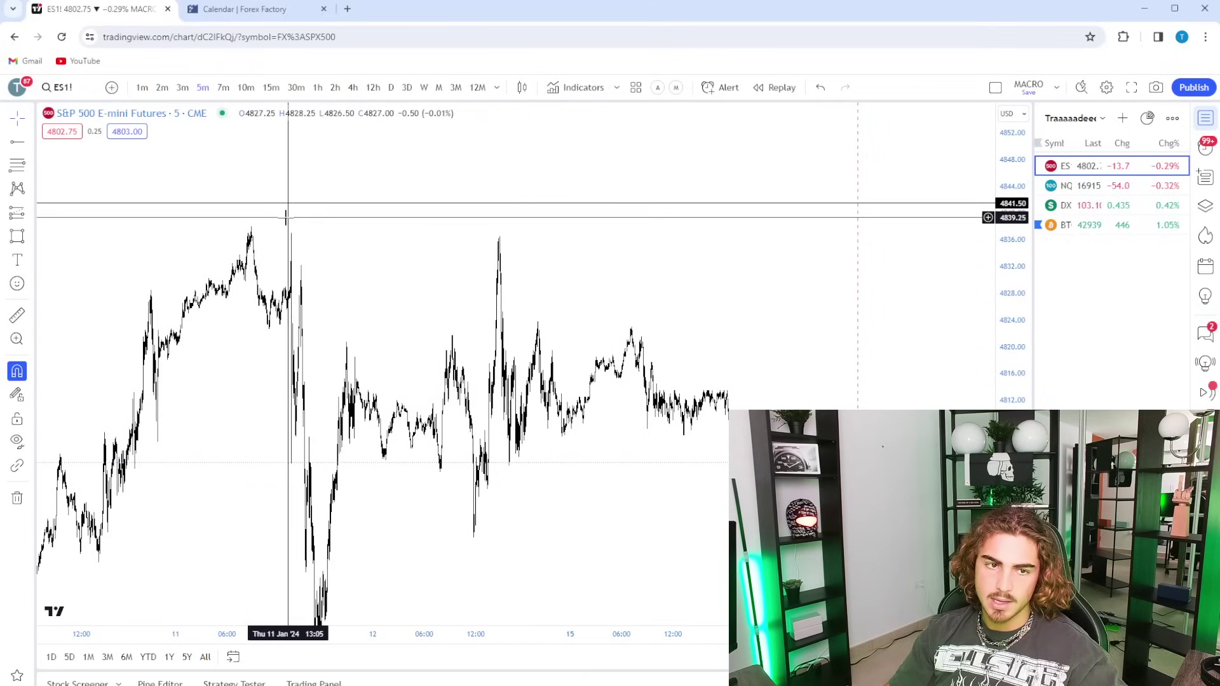
drag(709, 292, 646, 169)
scroll(843, 543, up, 8)
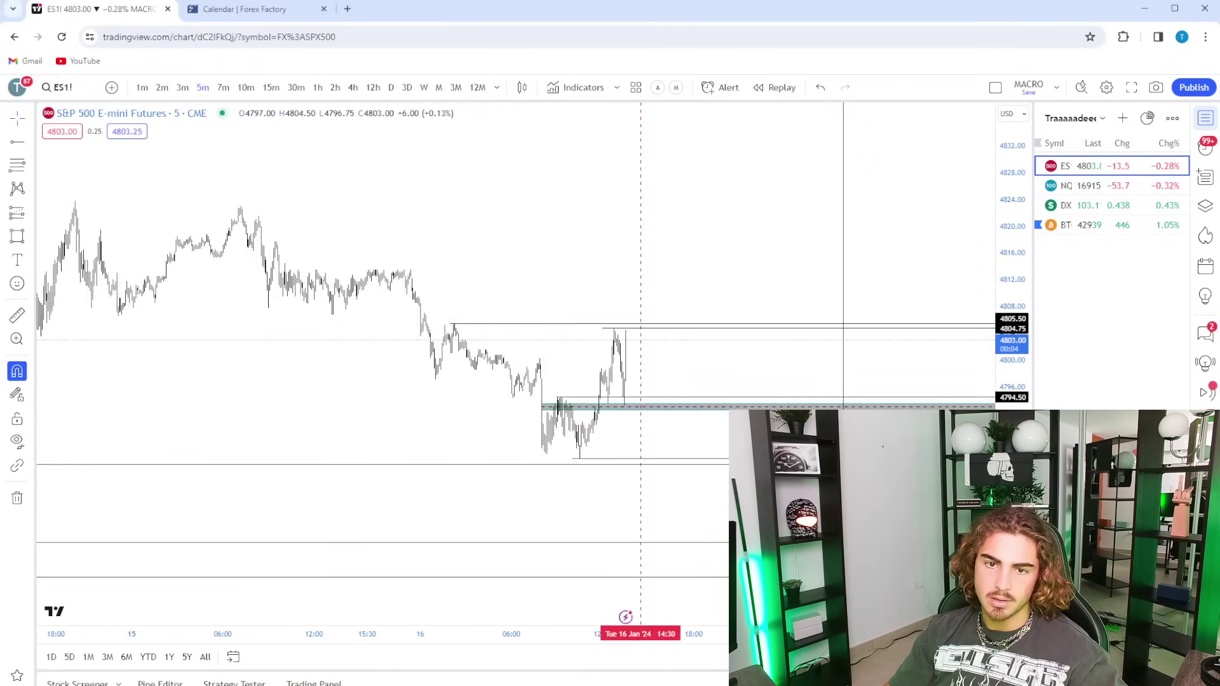
scroll(826, 465, up, 4)
scroll(574, 418, down, 7)
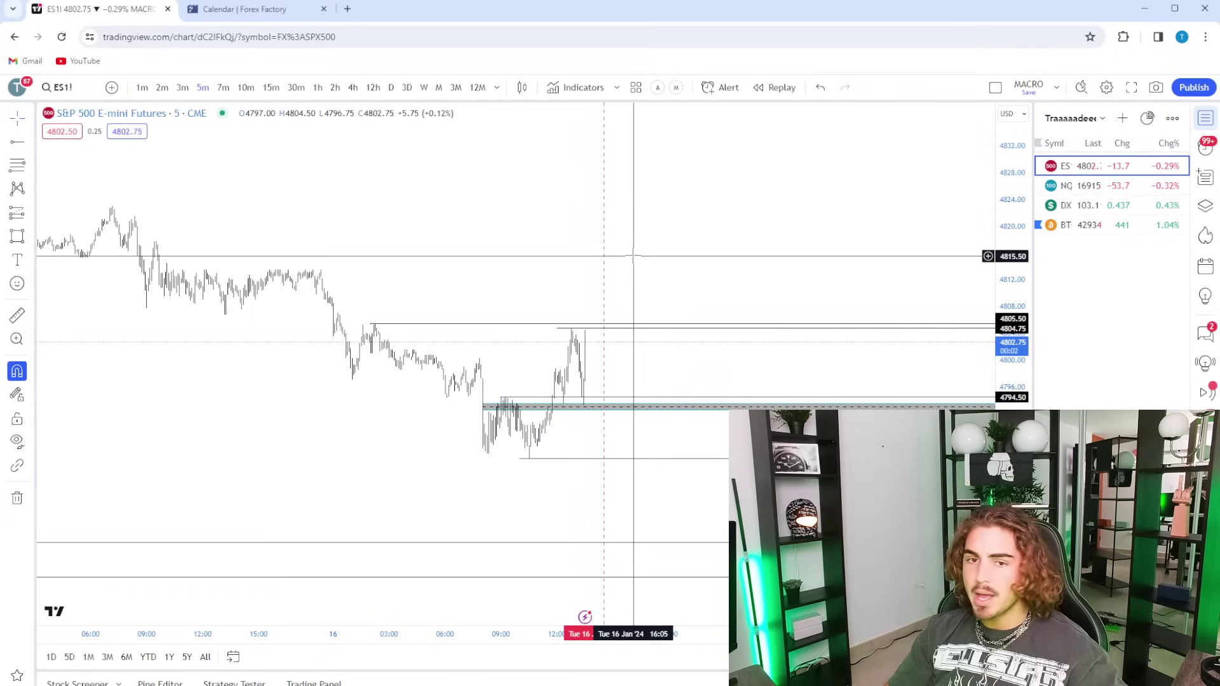
Check ES1! on the 15-minute timeframe and examine the 4-hour swings between the 4841.50 and 4767.50 levels
click(271, 87)
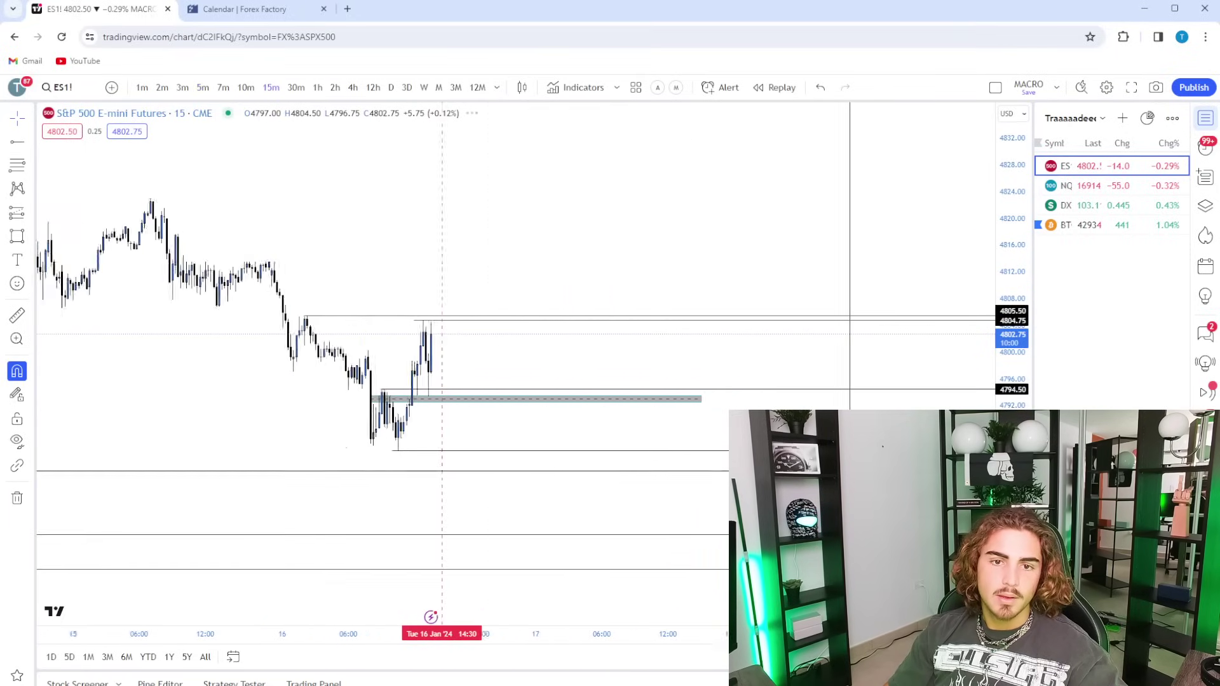
drag(439, 234, 672, 235)
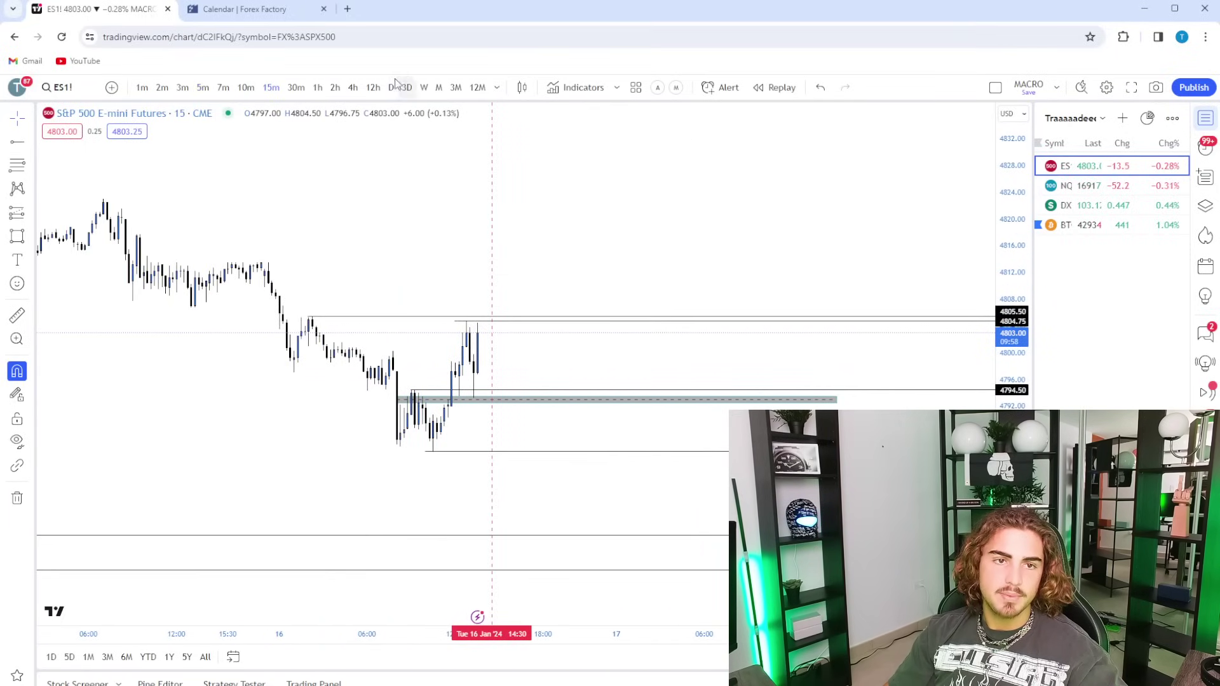
click(358, 85)
click(356, 87)
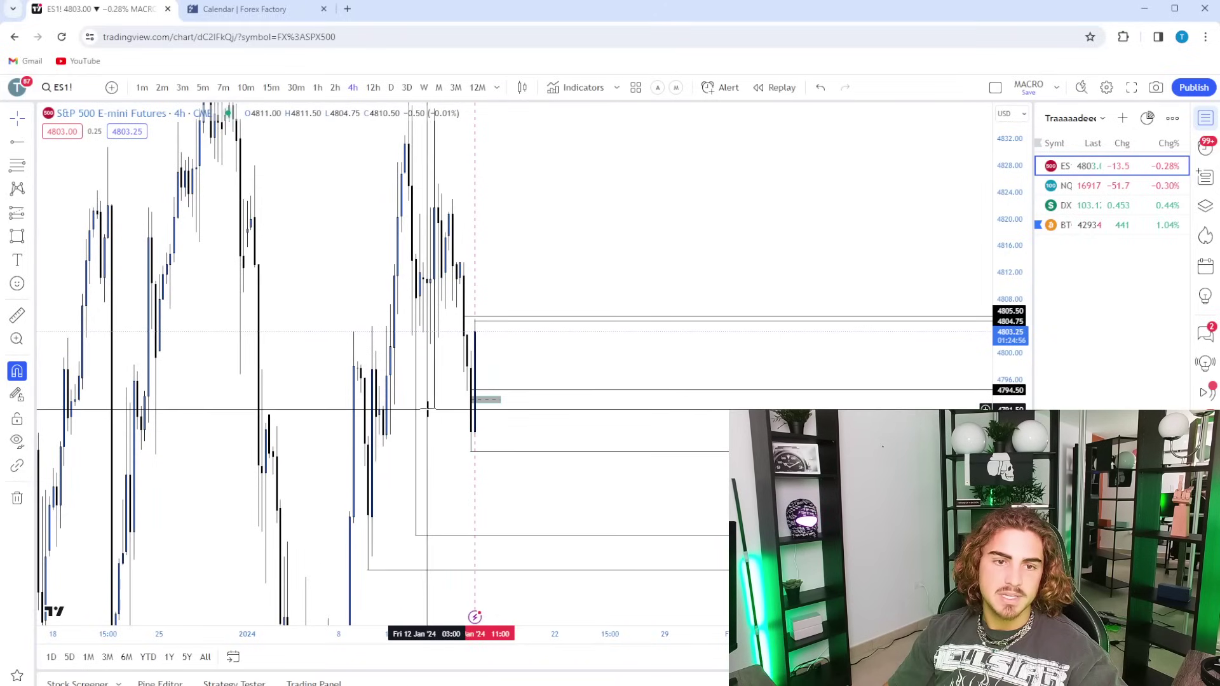
scroll(427, 410, down, 5)
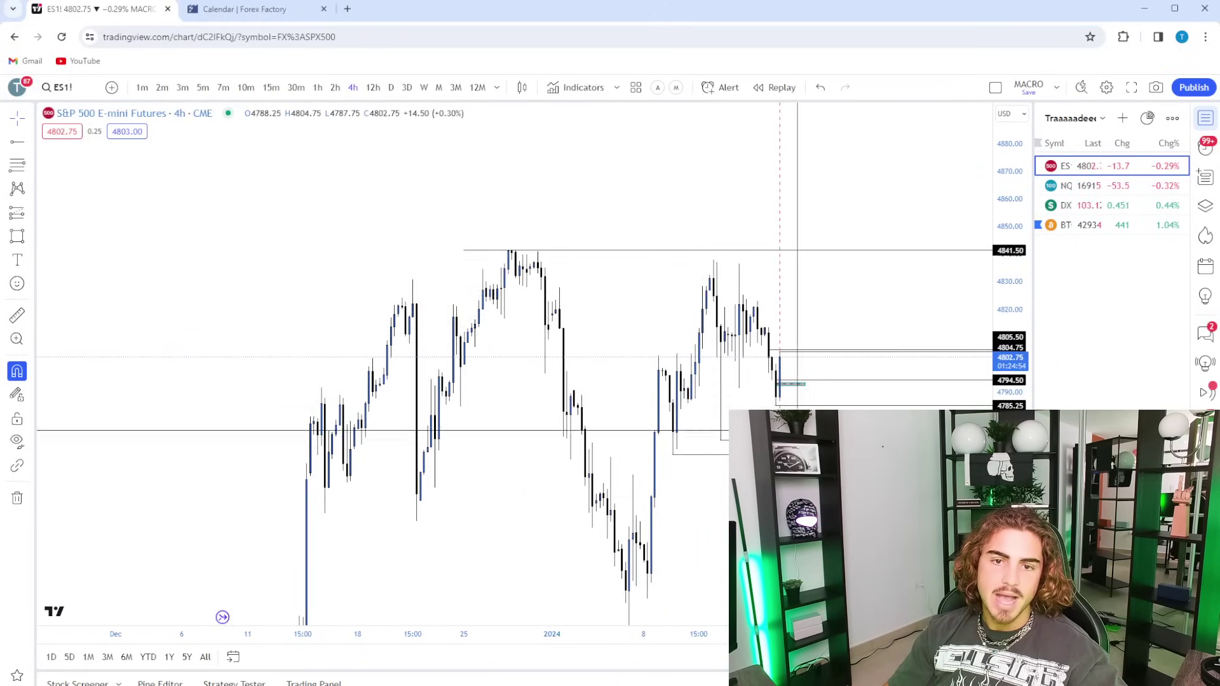
scroll(798, 431, down, 3)
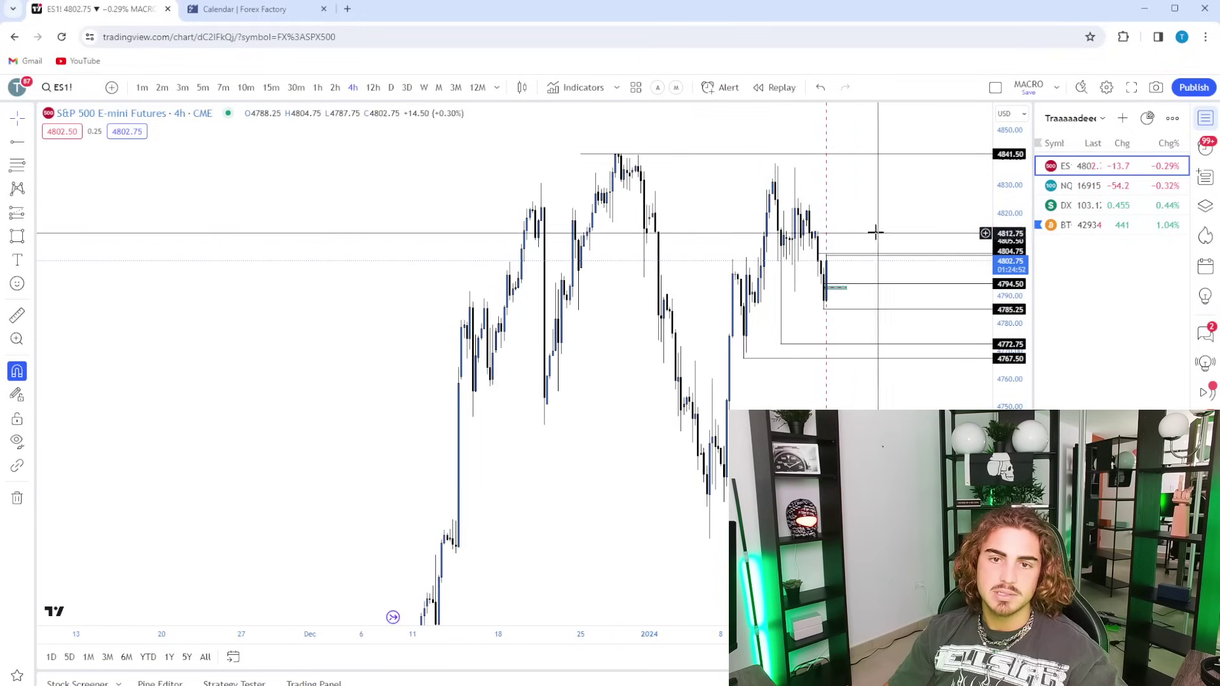
scroll(868, 441, up, 2)
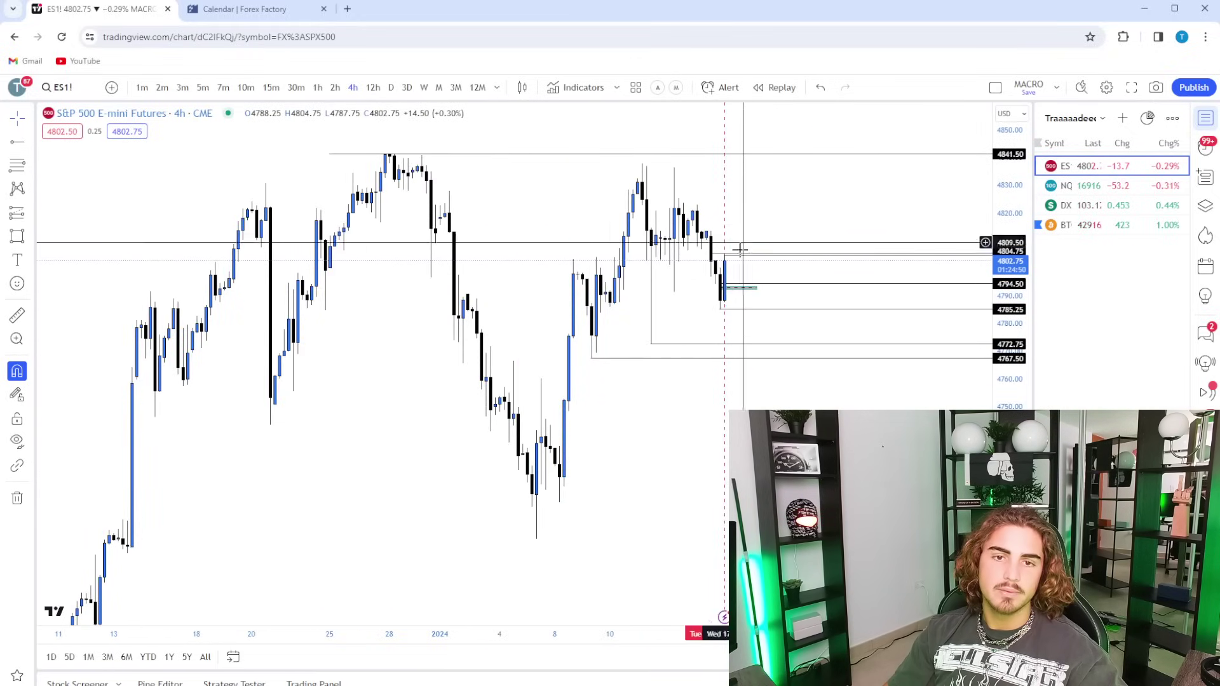
drag(826, 193, 793, 253)
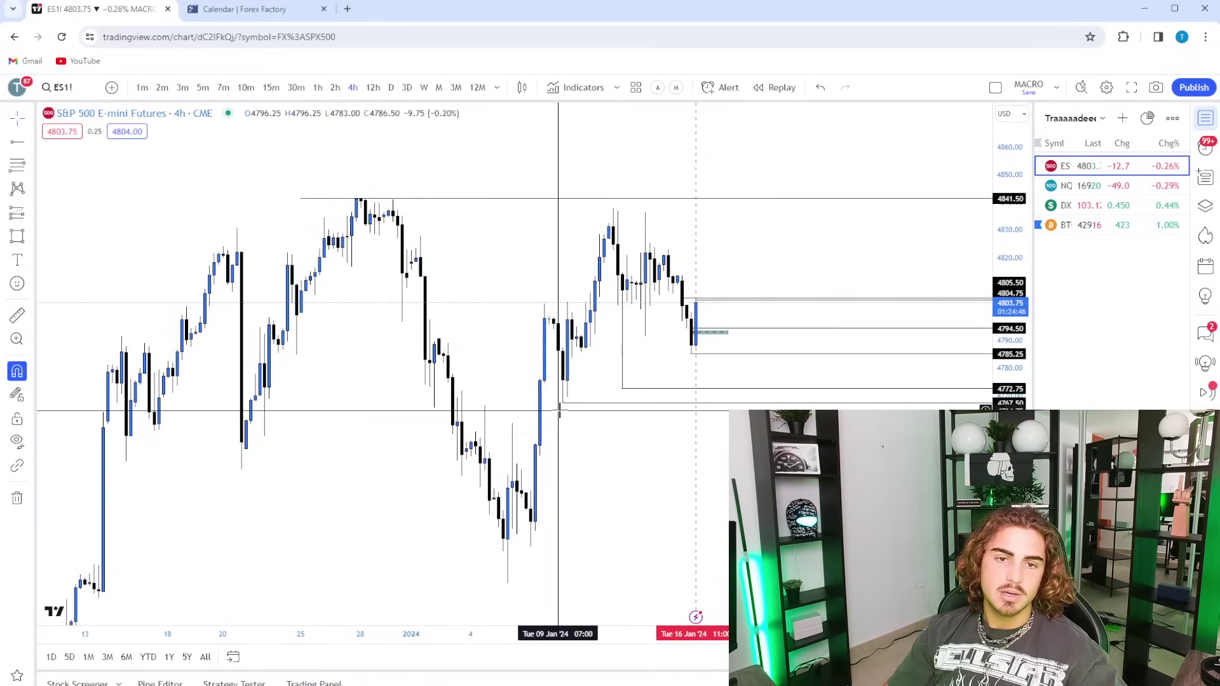
Go through ES1! on the 1-hour, 15-minute and 5-minute timeframes to compare the move around January 16
click(318, 88)
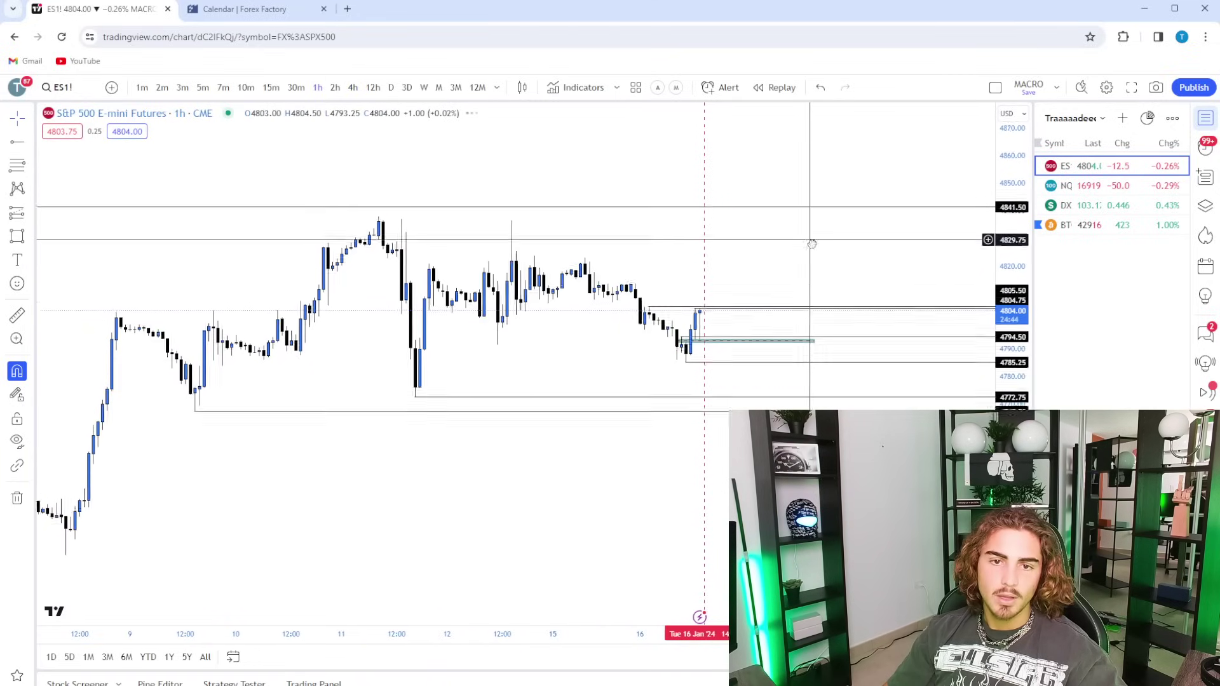
click(270, 88)
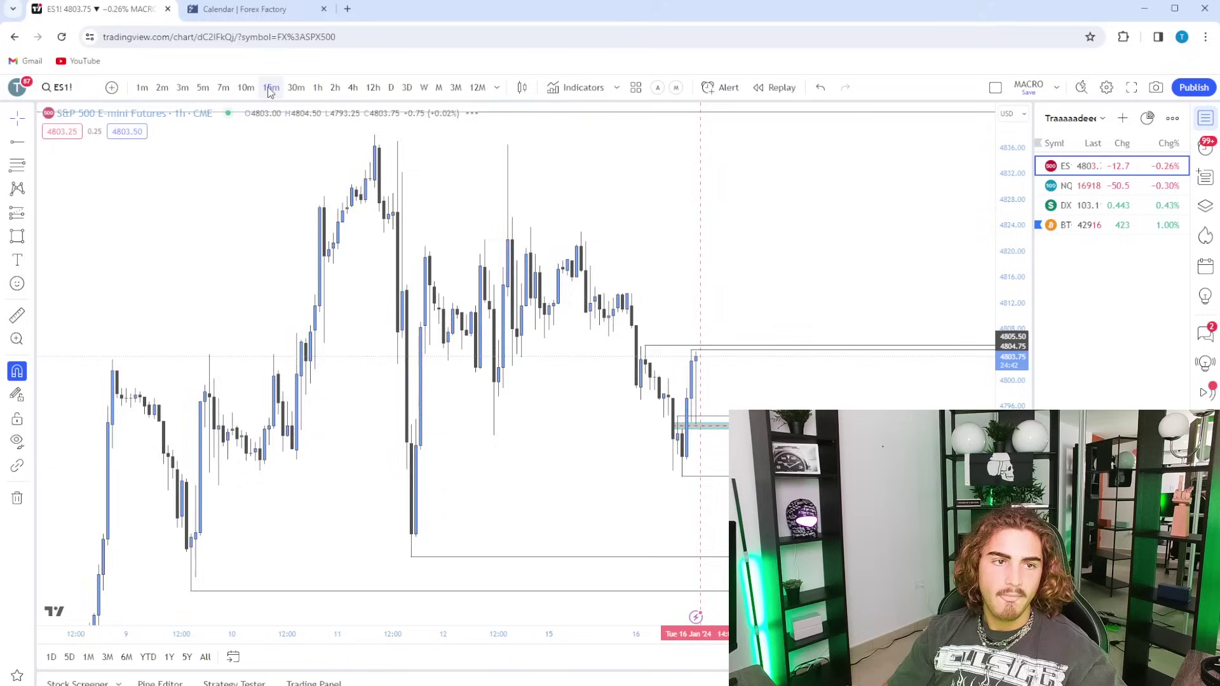
click(202, 88)
scroll(953, 323, down, 5)
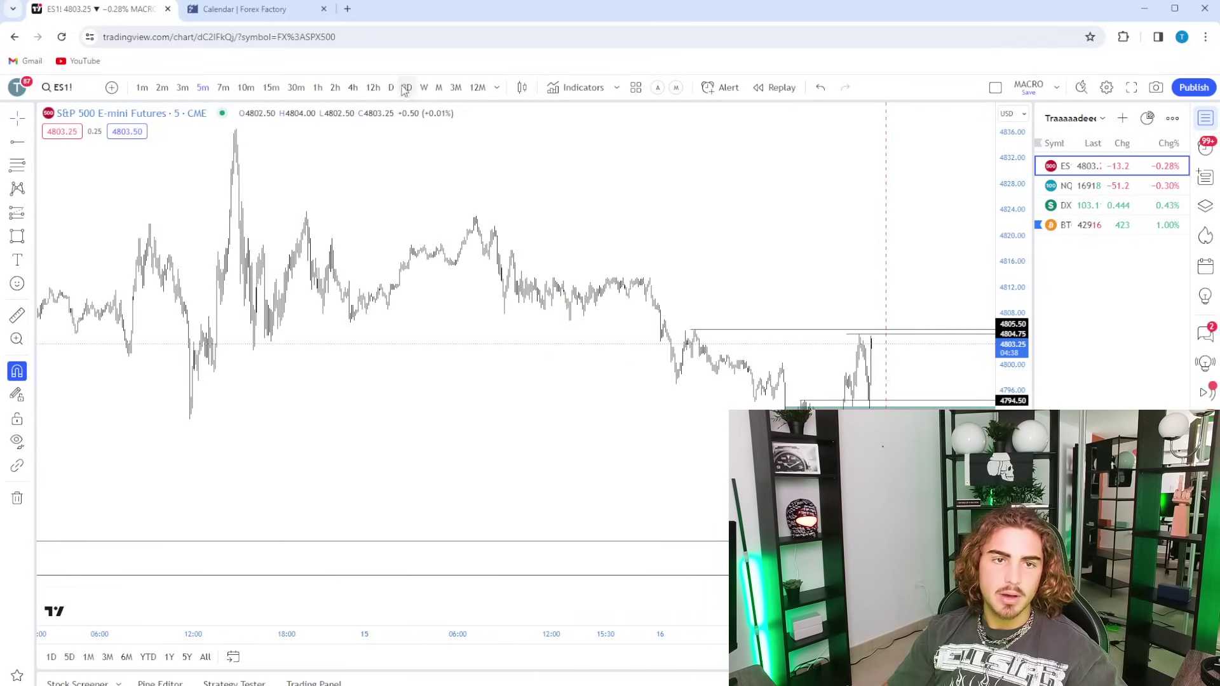
Return ES1! to the 4-hour timeframe and examine the latest candles against the marked levels from 4841.50 to 4785.25
click(353, 88)
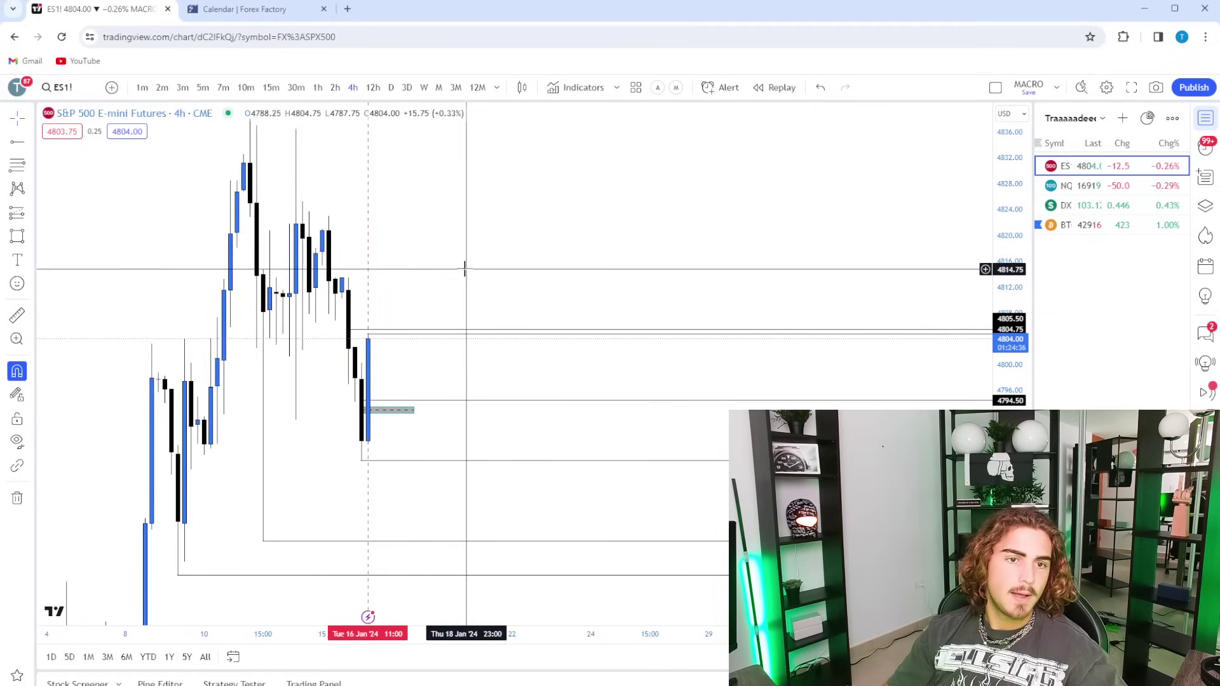
drag(682, 248, 759, 288)
drag(1010, 181, 751, 300)
scroll(703, 416, down, 5)
drag(884, 271, 795, 234)
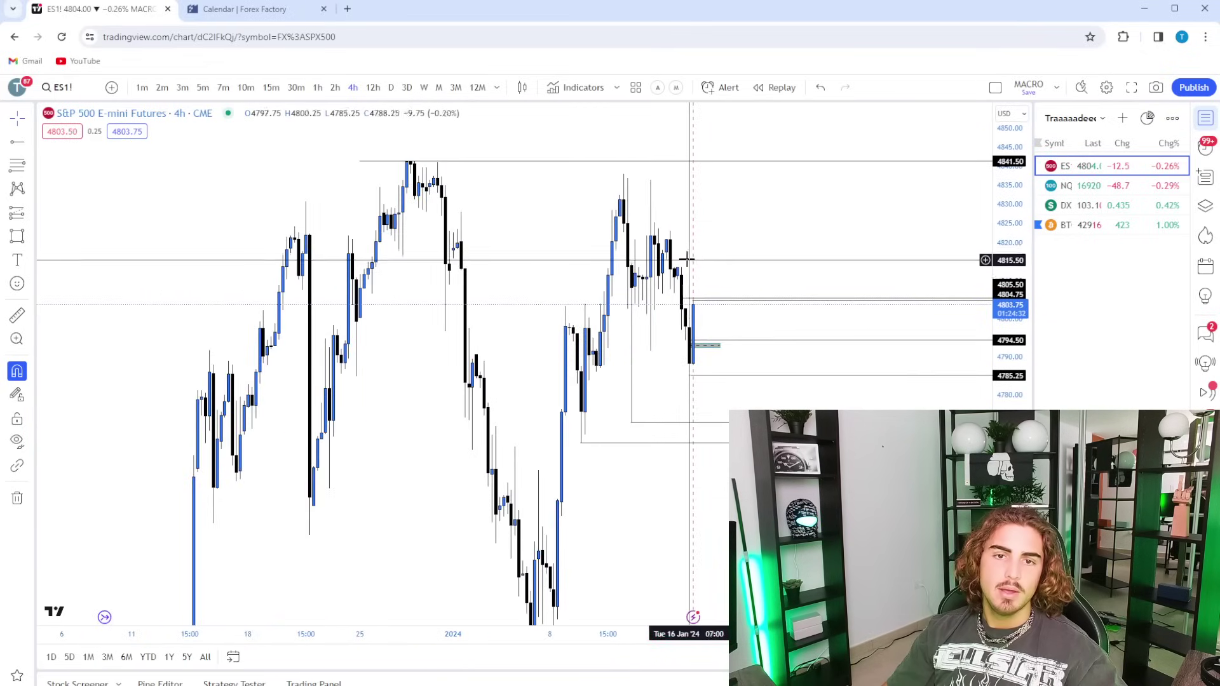
Draw a rectangle without magnet snapping from about 4810.75 to 4803.00, starting at the January 10 candle, and delete it
click(20, 235)
click(82, 444)
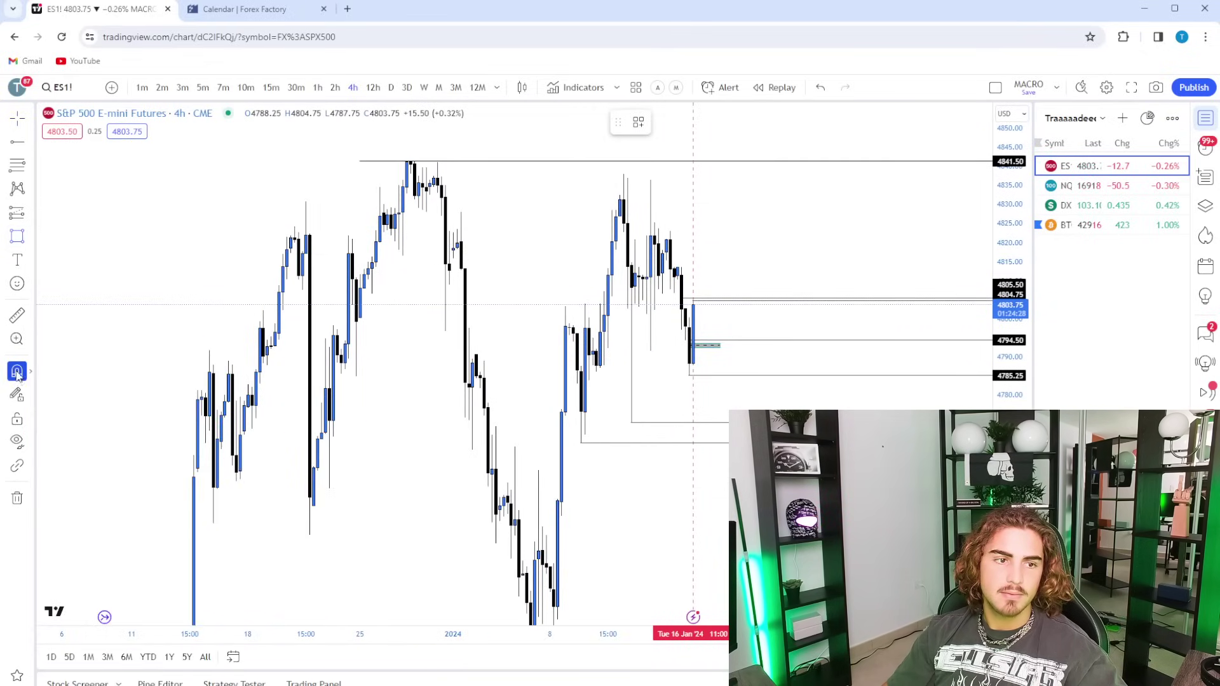
drag(609, 278, 851, 307)
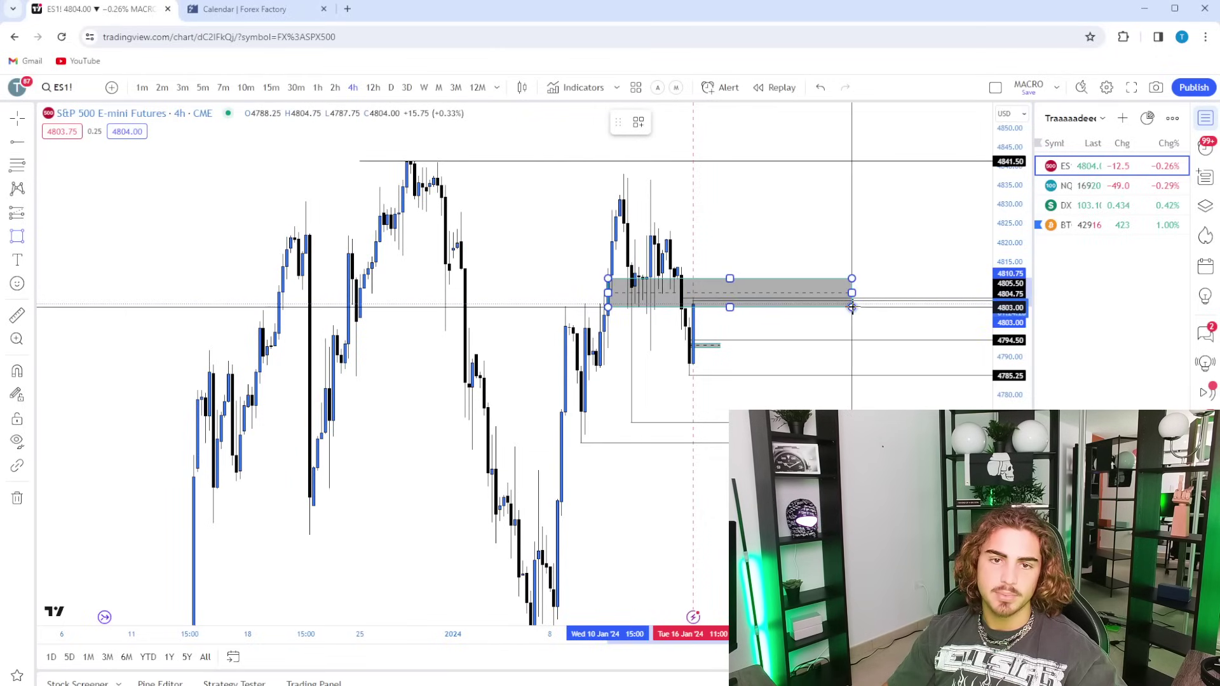
click(825, 257)
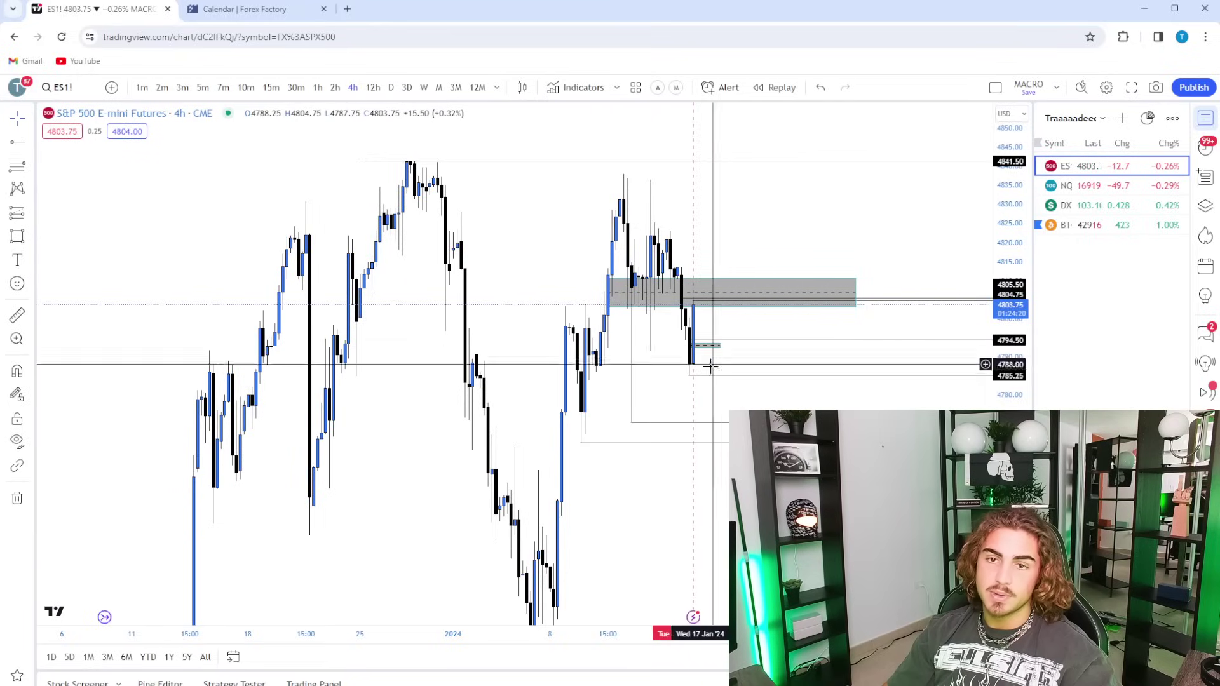
click(856, 292)
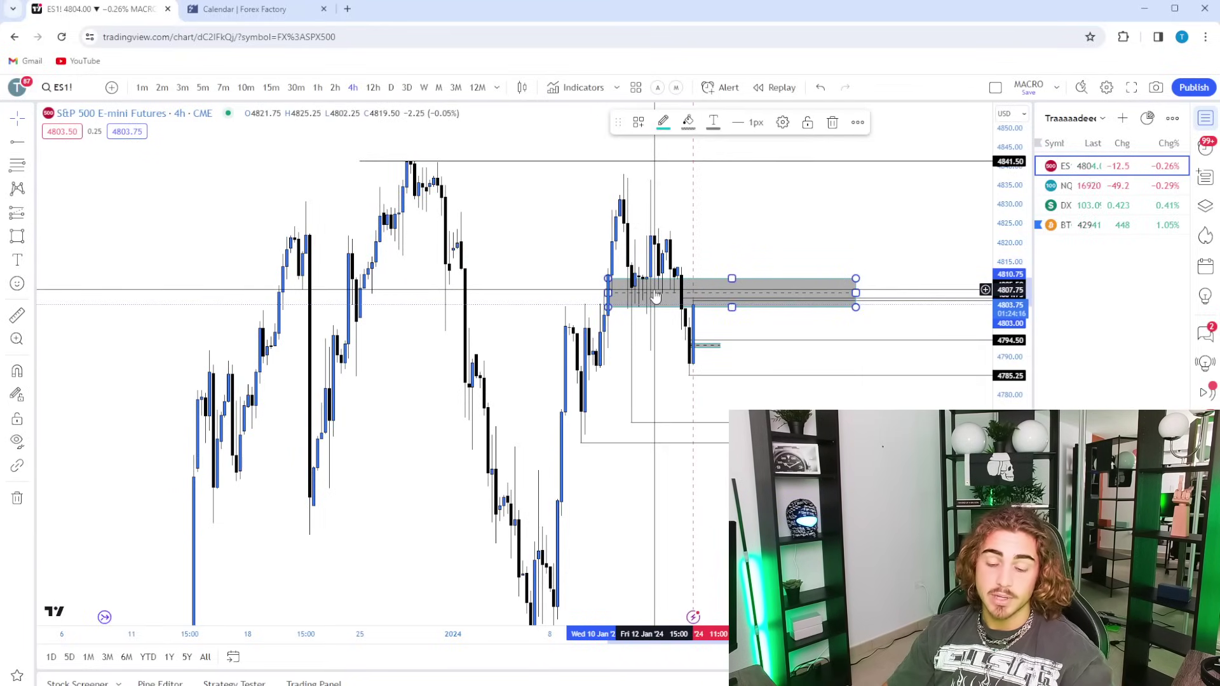
key(Delete)
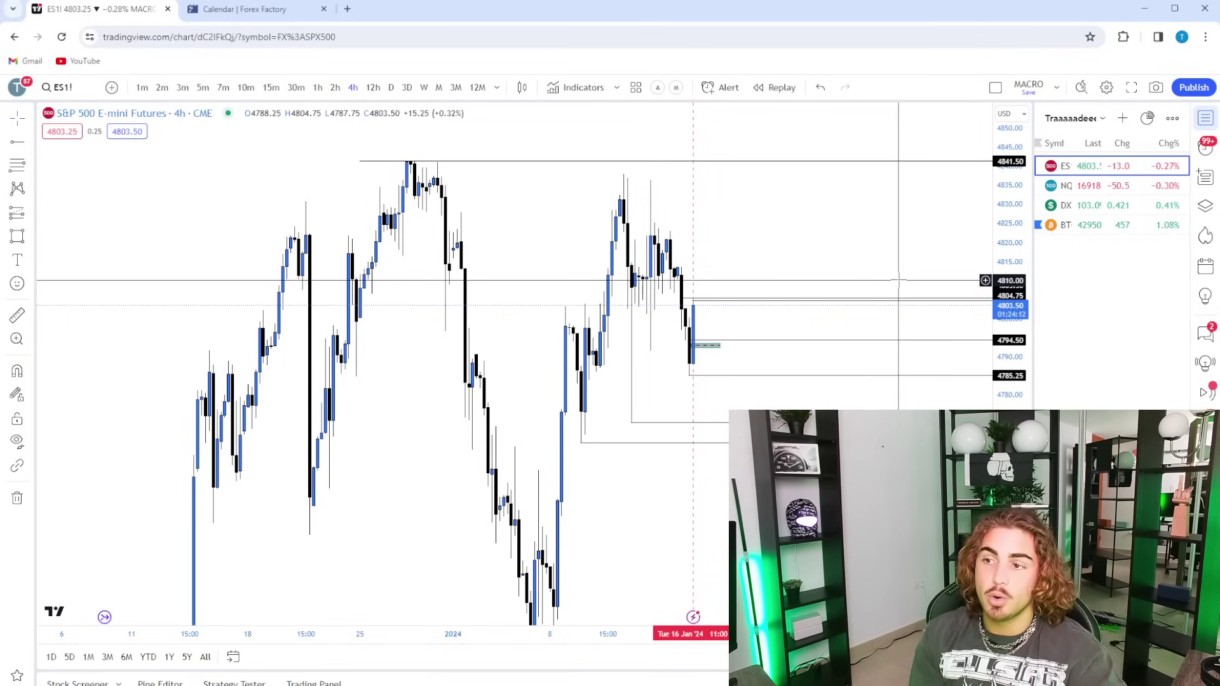
Open NQ1! on the daily and 4-hour timeframes, and delete the horizontal line at 16932.00
click(1088, 186)
click(391, 87)
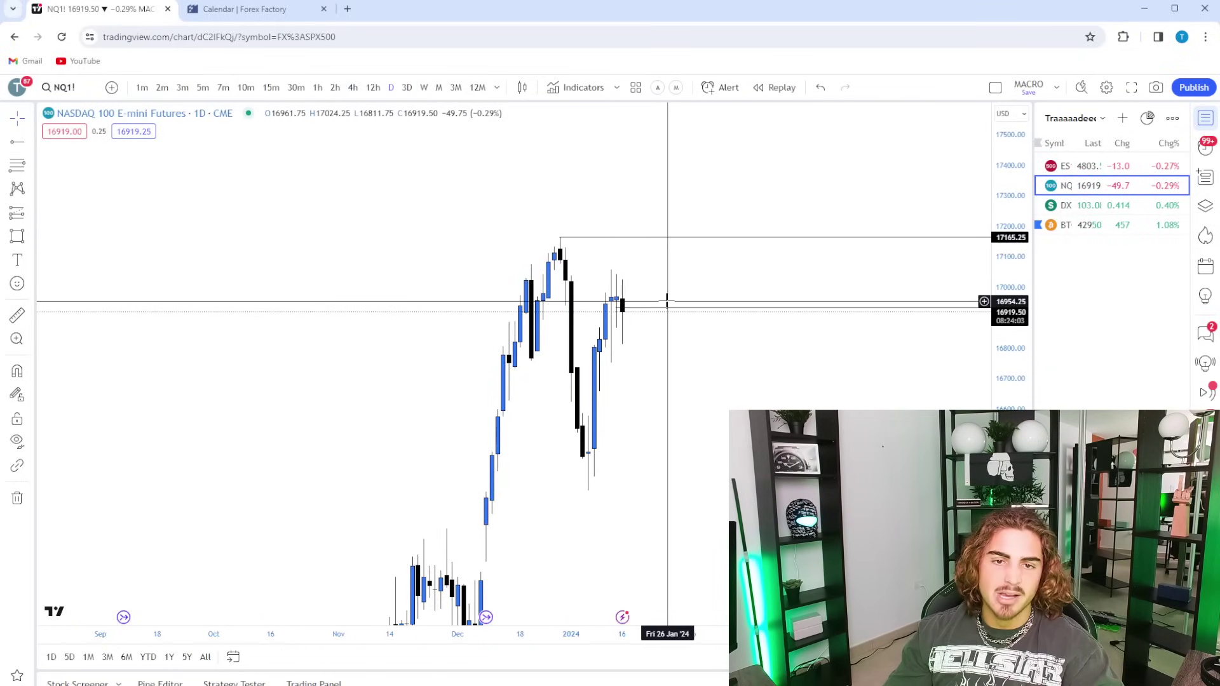
click(352, 87)
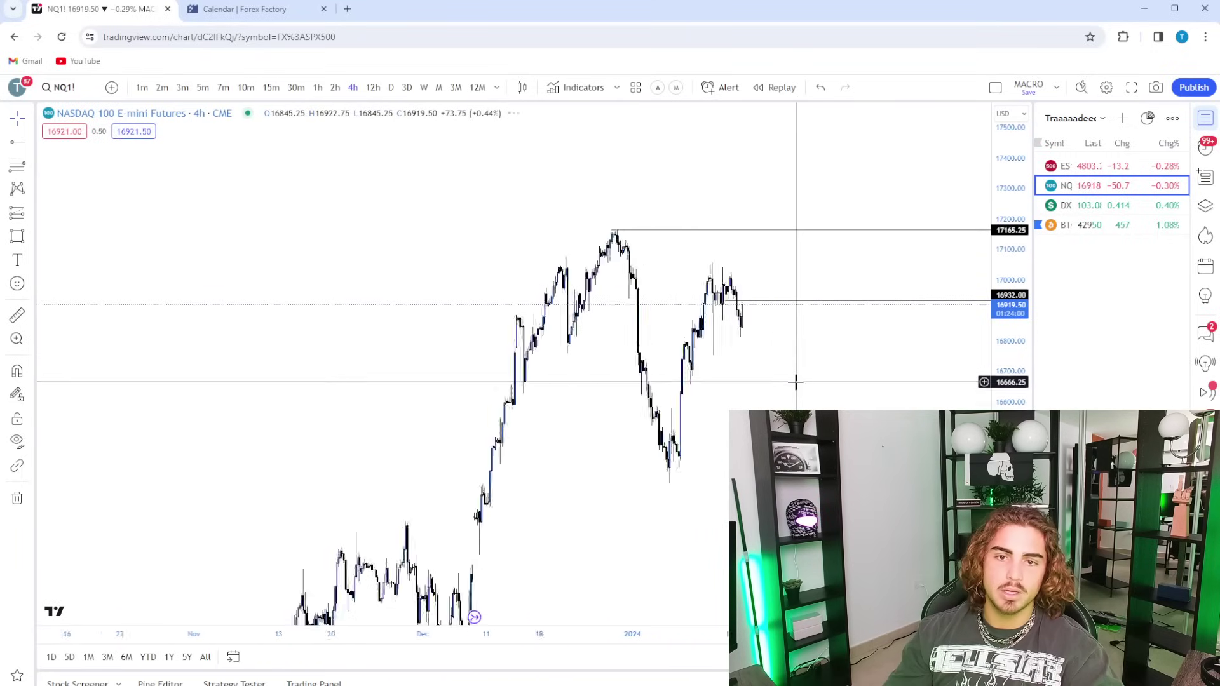
scroll(731, 381, up, 3)
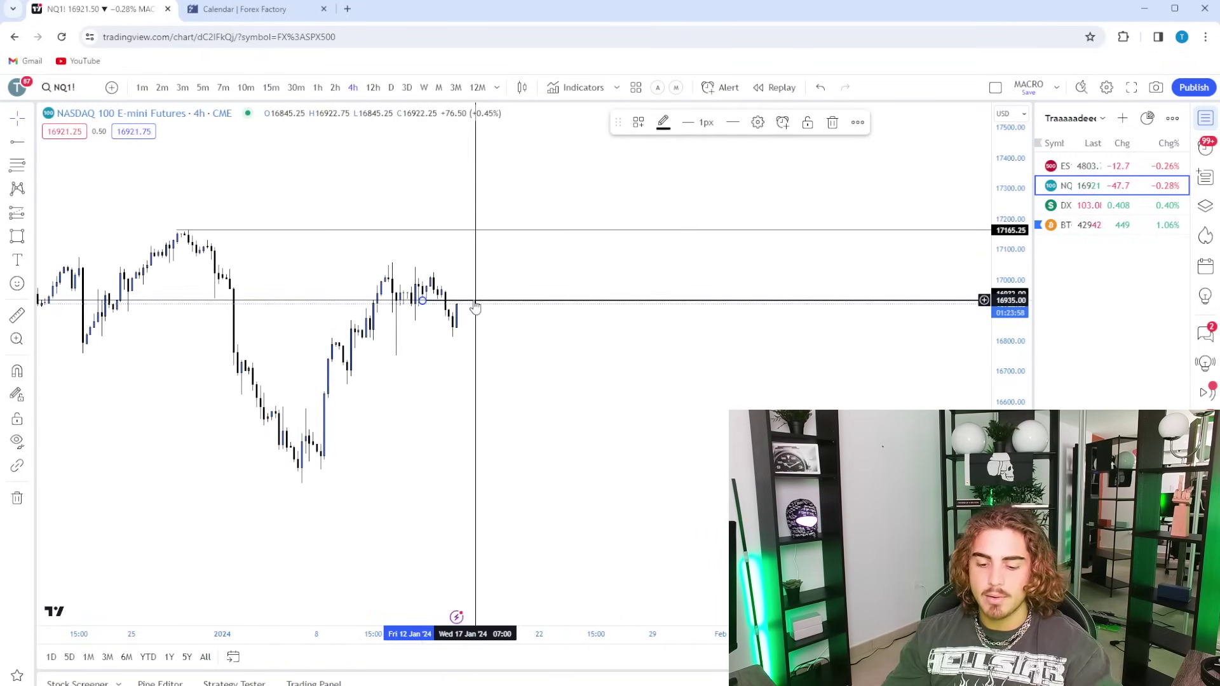
key(Delete)
Draw a rectangle on the 4-hour NQ1! chart from the January 15 candle past the latest candle, with its upper edge at about 16942.75
drag(472, 345, 689, 360)
scroll(737, 416, up, 2)
drag(615, 380, 627, 392)
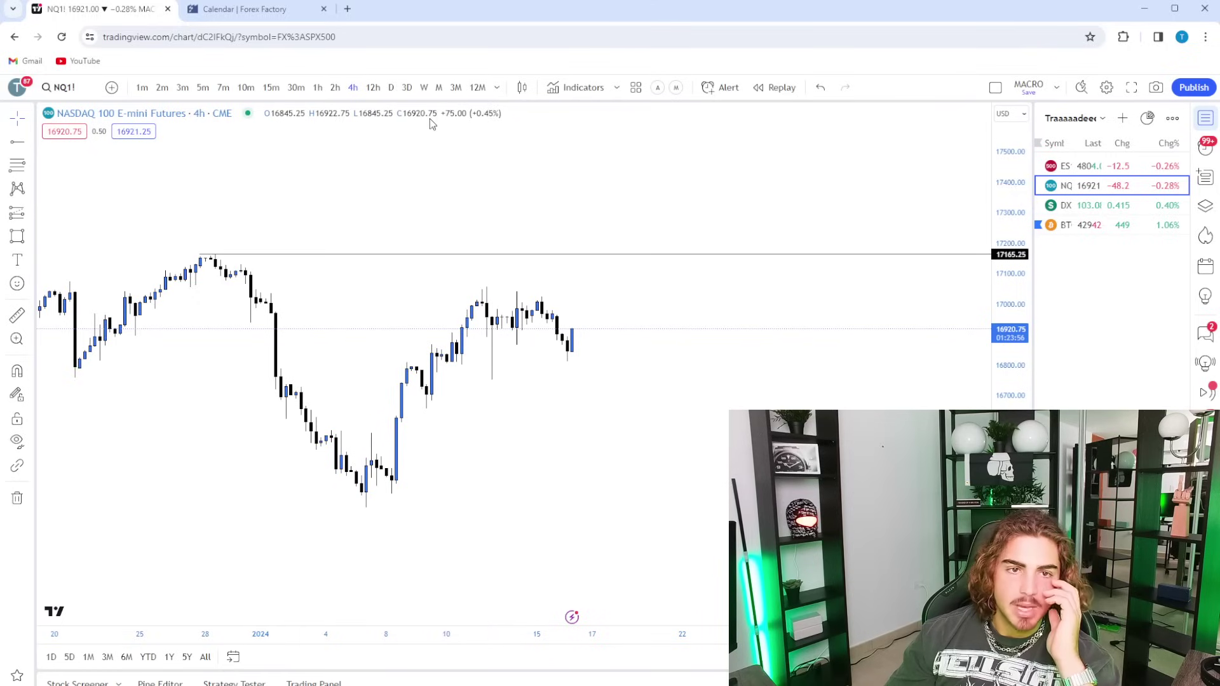
drag(1011, 540, 1010, 349)
drag(793, 396, 812, 466)
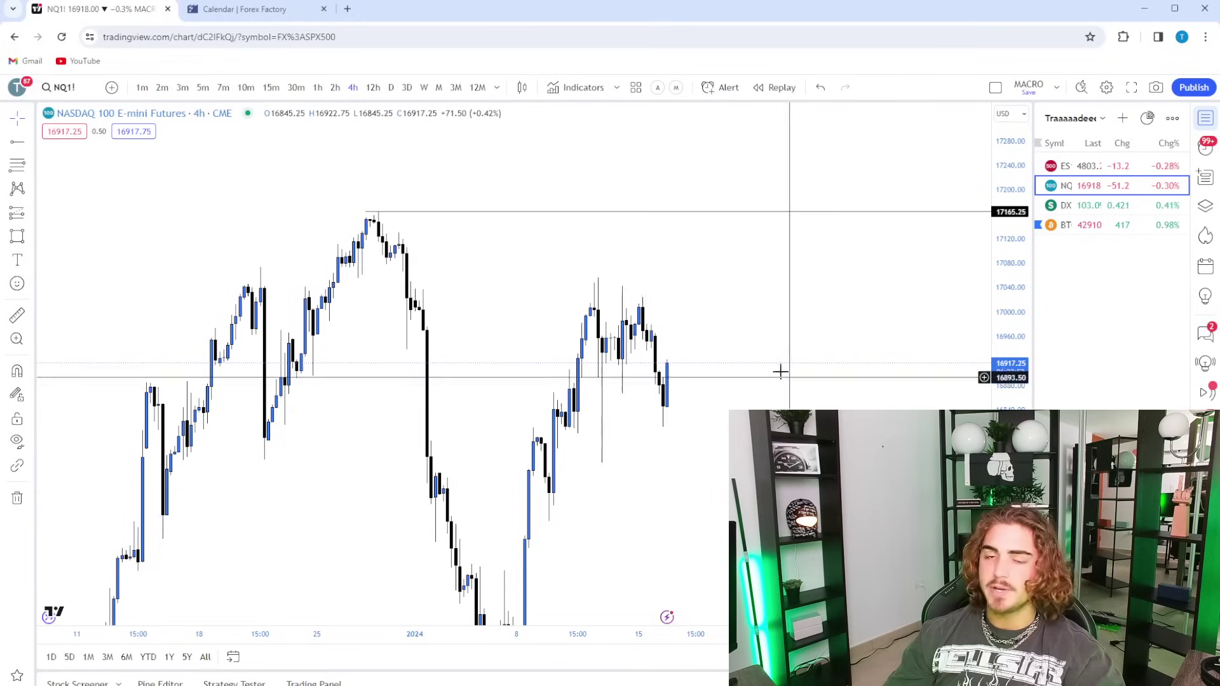
drag(780, 372, 642, 381)
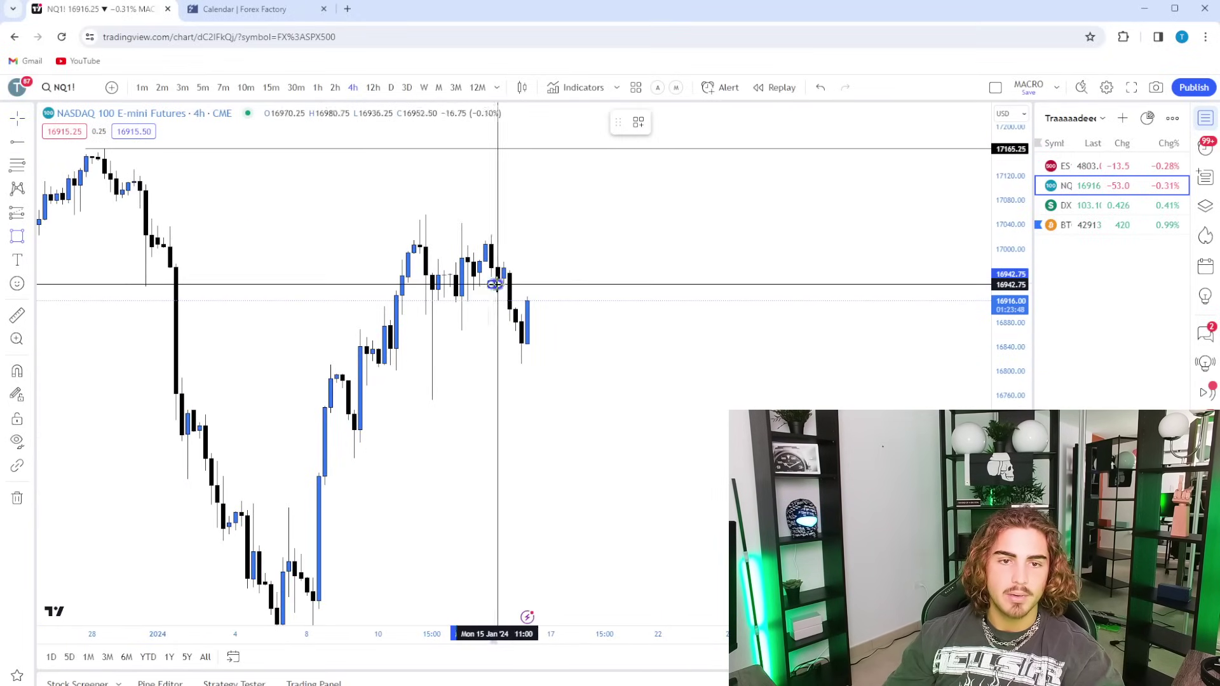
drag(495, 284, 664, 308)
click(513, 368)
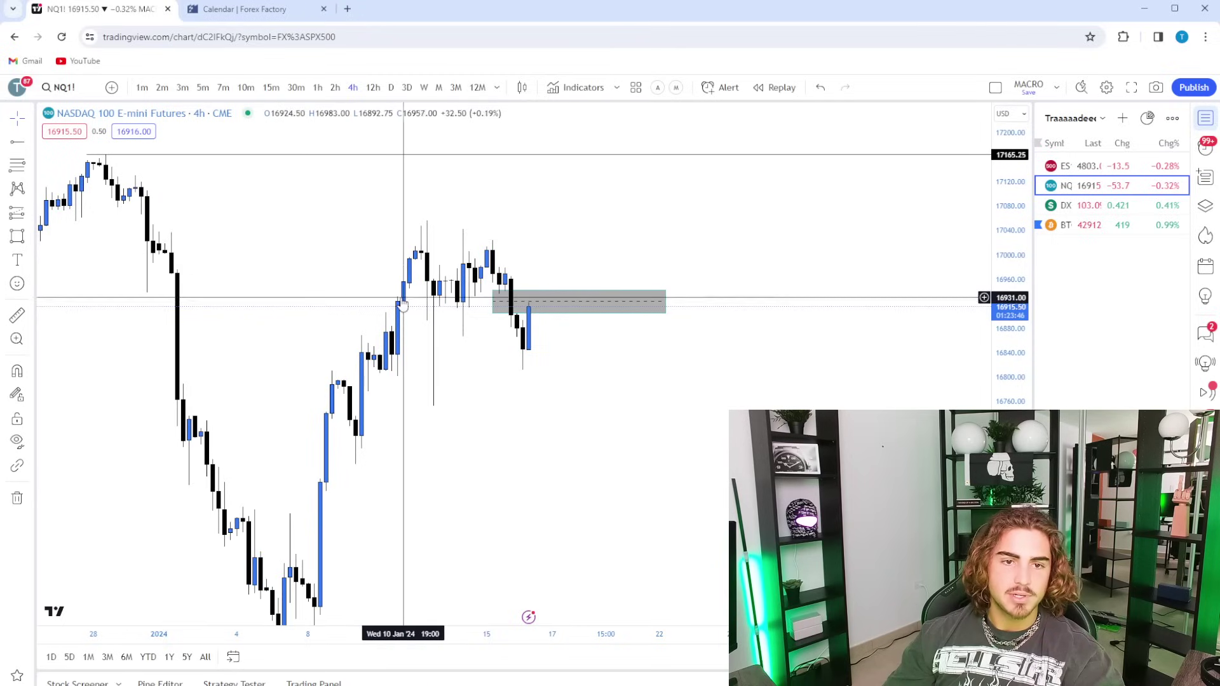
Brush freehand strokes from the January 10 candles across the grey zone to the latest candle, and undo them all
click(30, 240)
click(108, 240)
drag(398, 302, 600, 306)
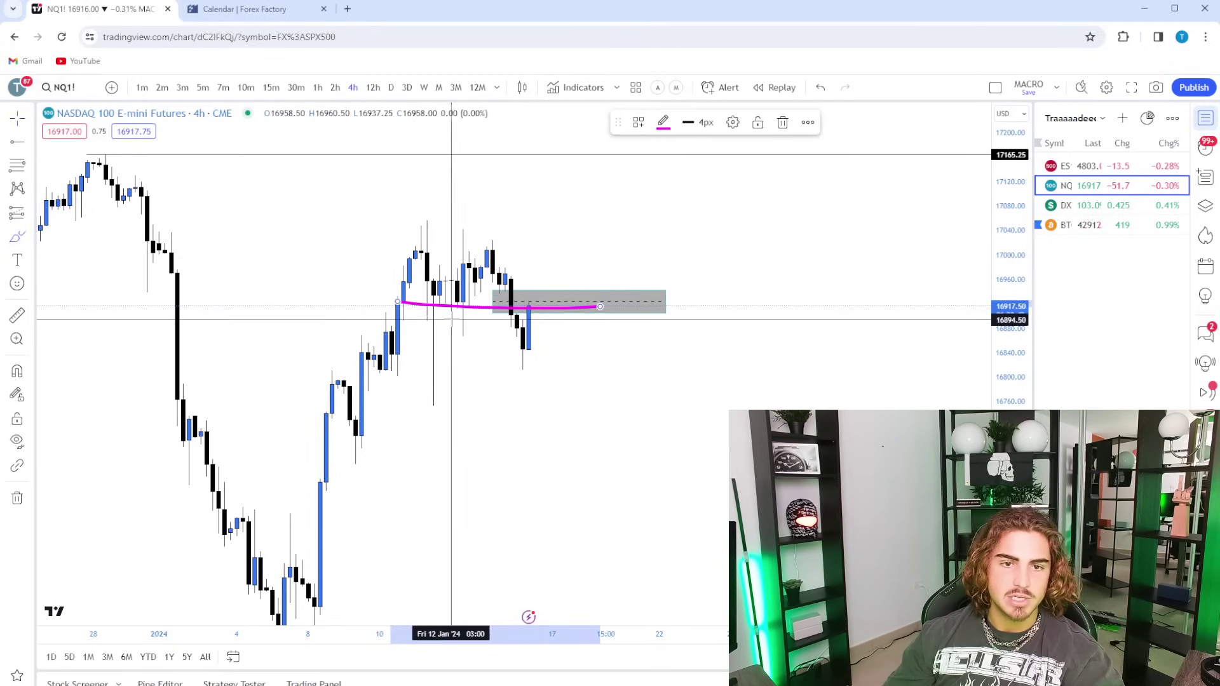
mouse_move(377, 291)
mouse_down()
mouse_move(589, 299)
mouse_move(564, 303)
mouse_up()
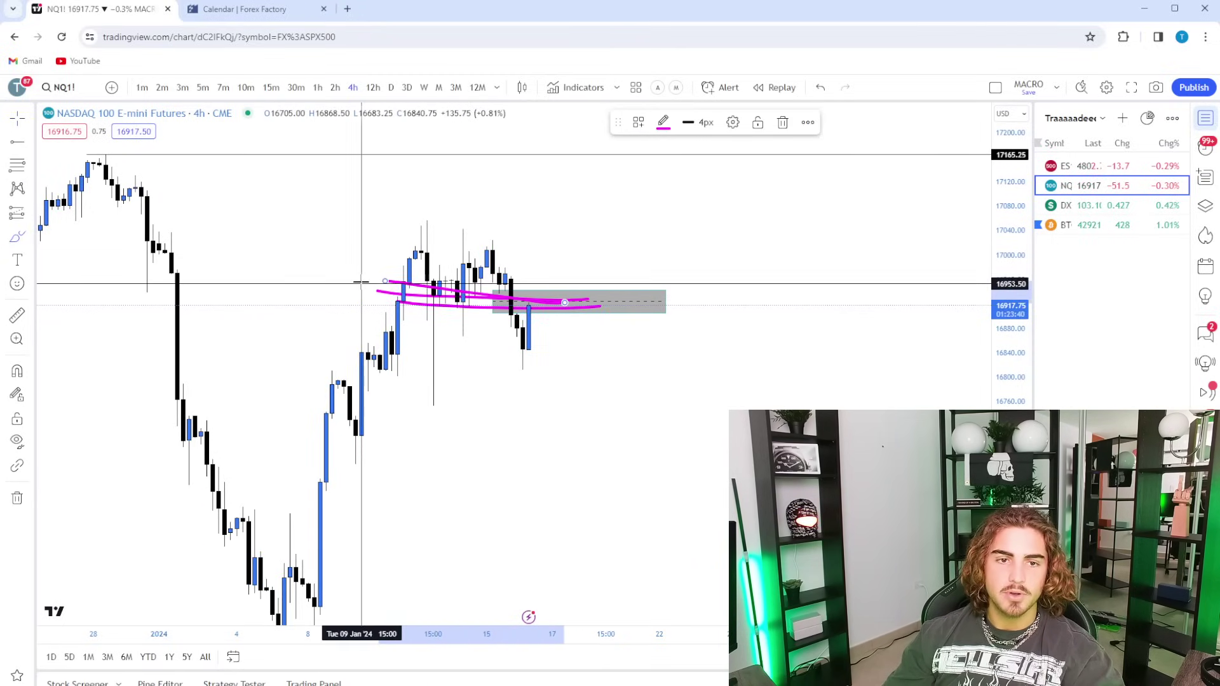
mouse_move(410, 279)
mouse_down()
mouse_move(414, 266)
mouse_move(482, 271)
mouse_move(522, 337)
mouse_move(540, 410)
mouse_up()
key(ctrl+z)
key(ctrl+z)
key(ctrl+z)
key(ctrl+z)
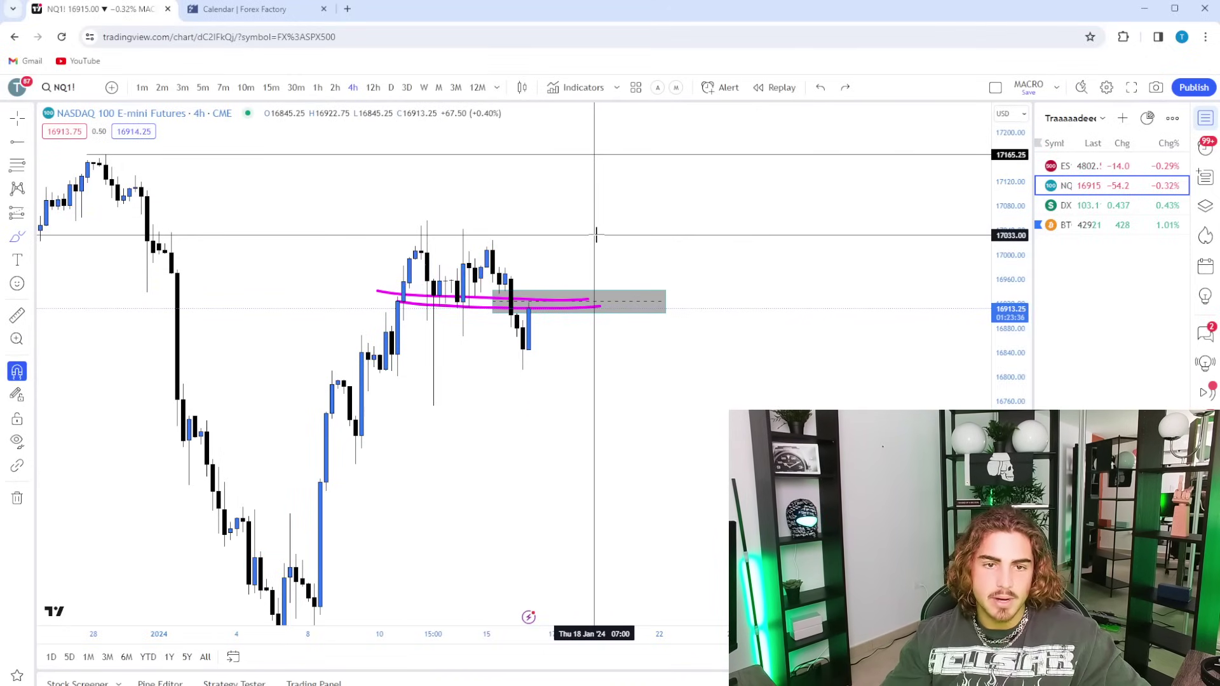
drag(542, 297, 523, 307)
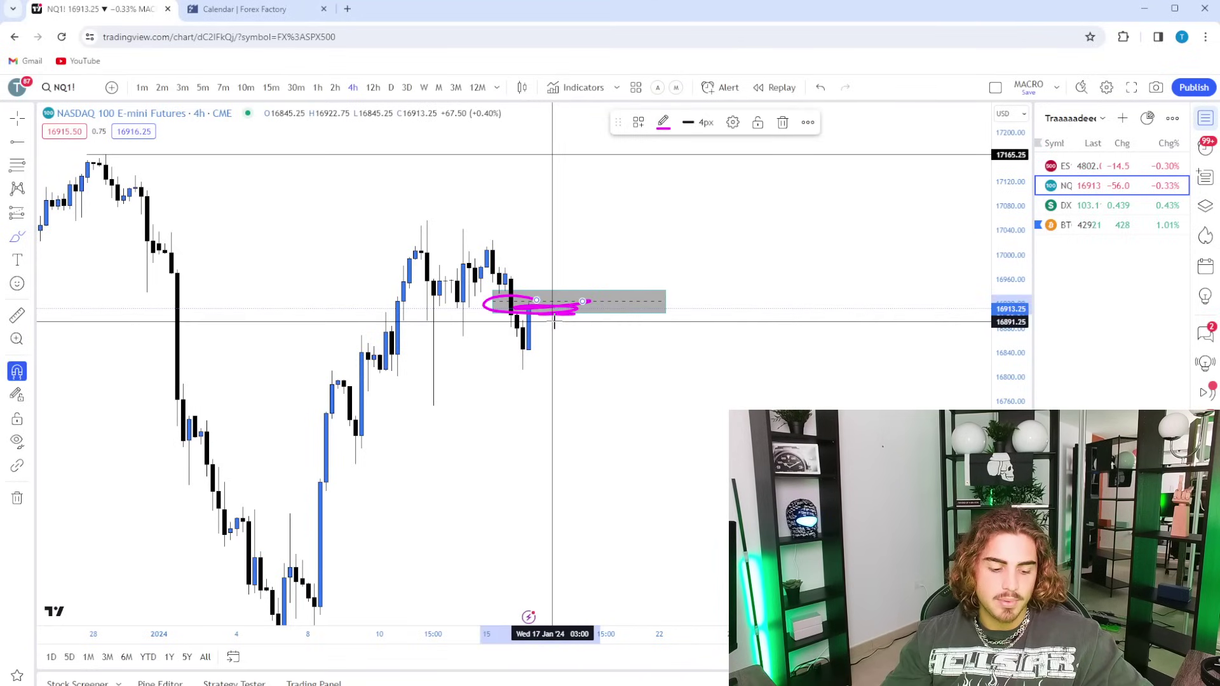
key(ctrl+z)
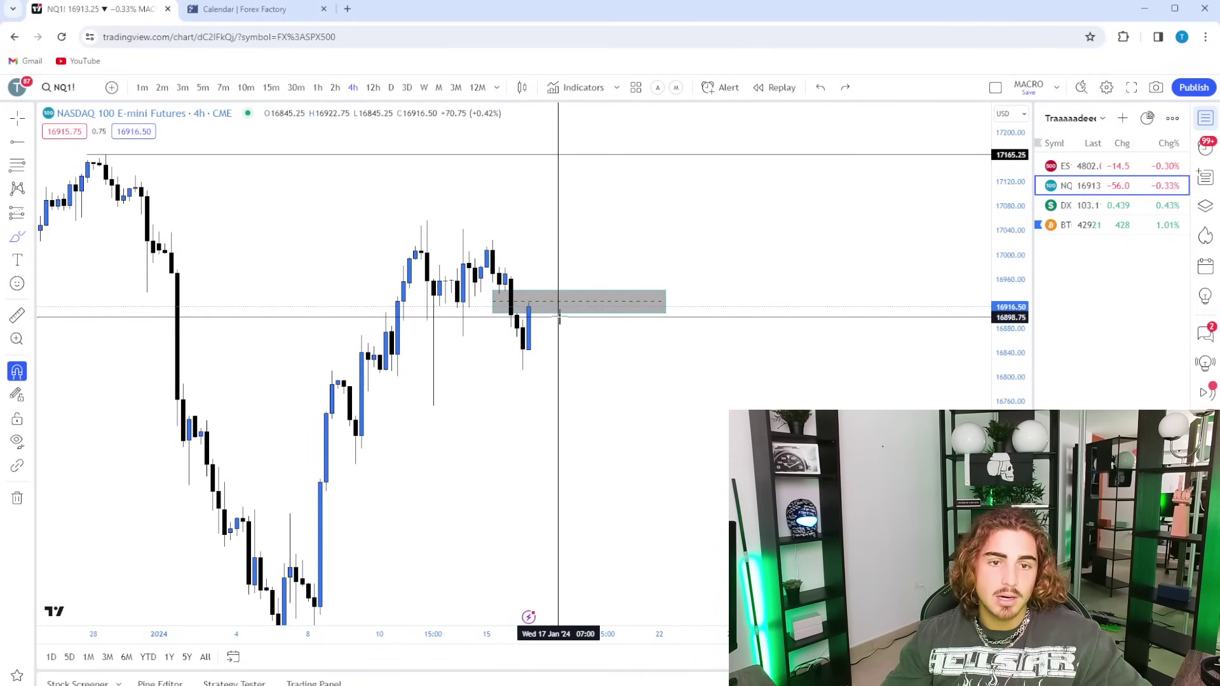
Switch NQ1! to the 1-hour timeframe and add a horizontal ray at 16918.25, starting just before the January 16 candles
click(318, 87)
scroll(886, 373, up, 5)
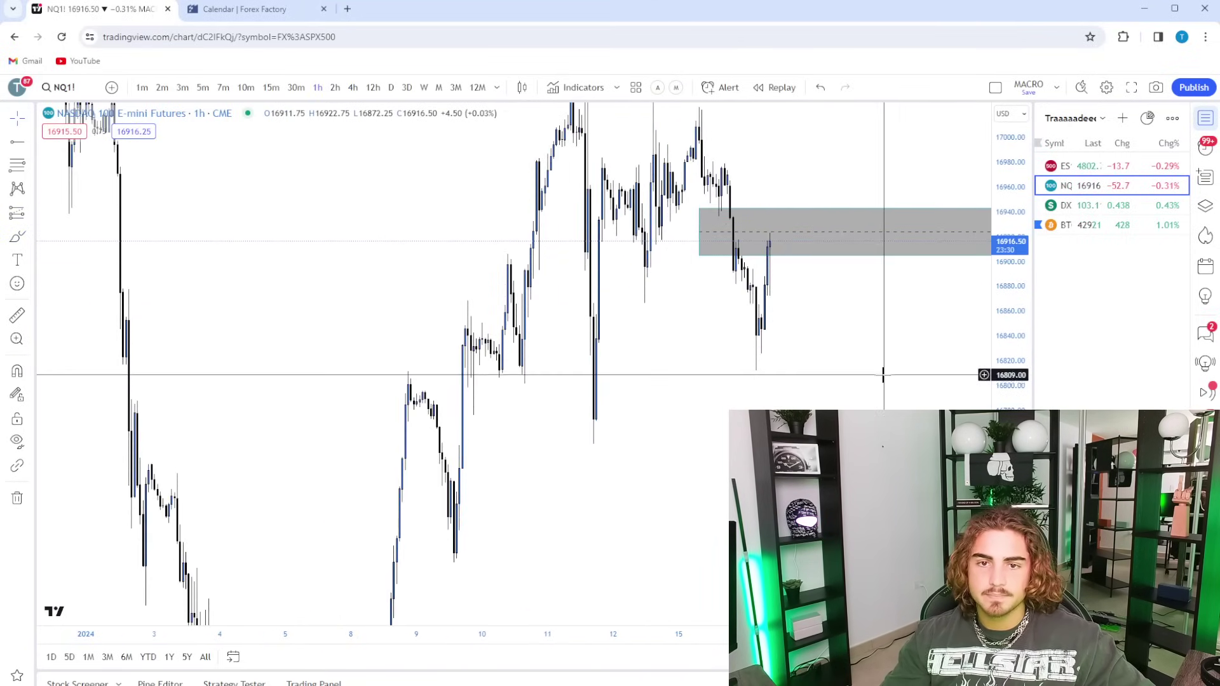
click(17, 145)
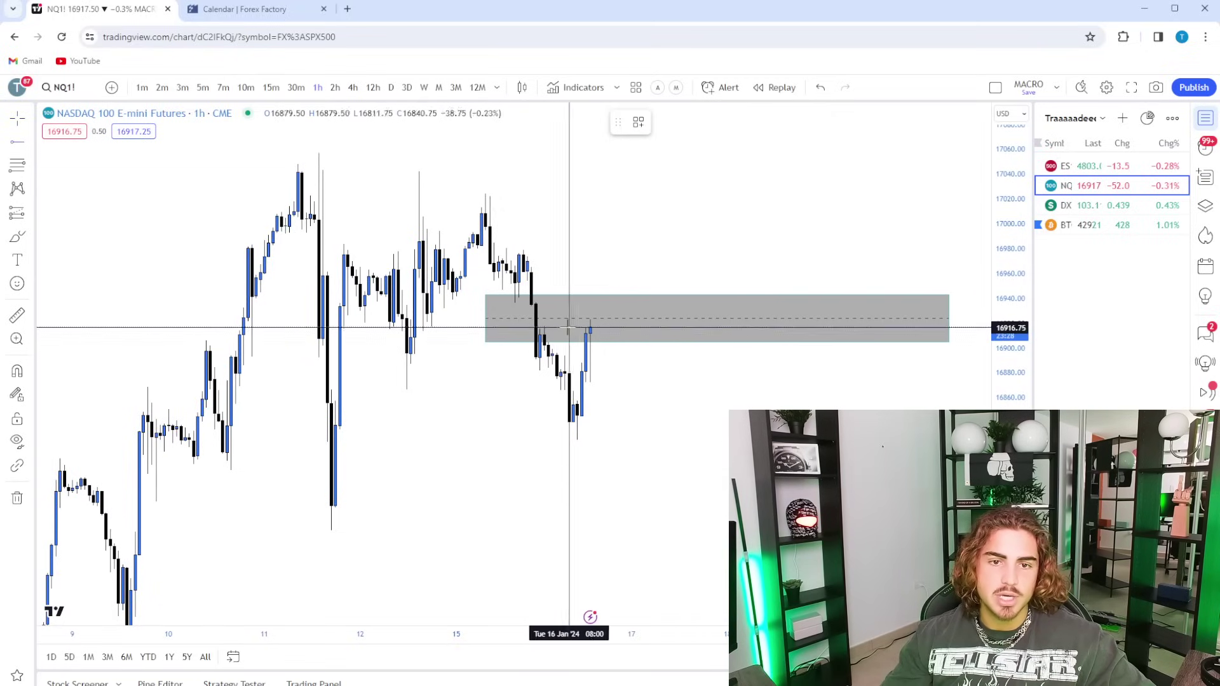
click(519, 325)
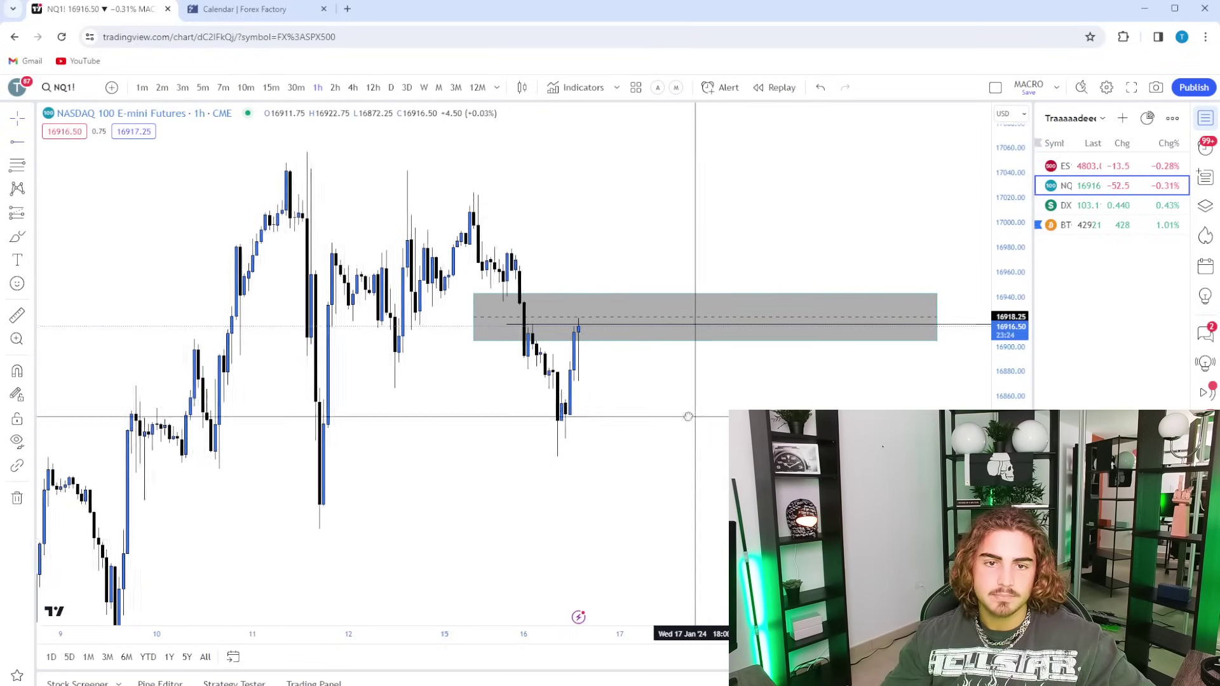
Turn on magnet snapping and place a vertical line at January 16, 15:00 on the 1-hour NQ1! chart
click(18, 372)
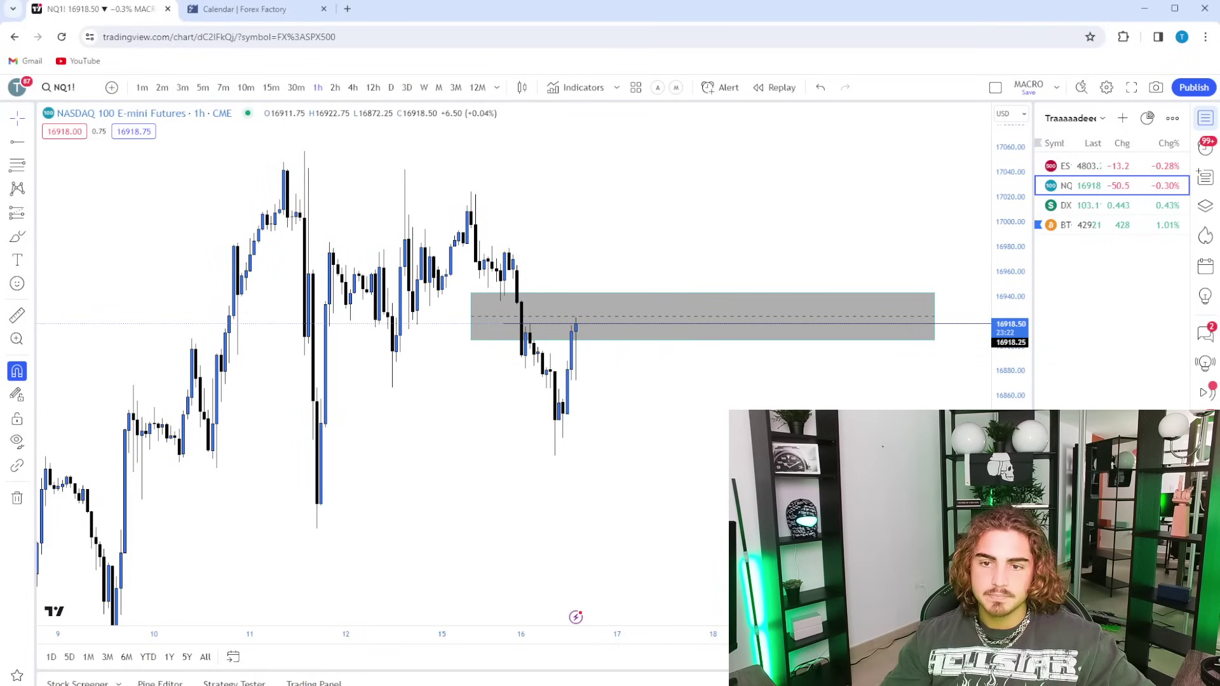
drag(1010, 559, 1010, 431)
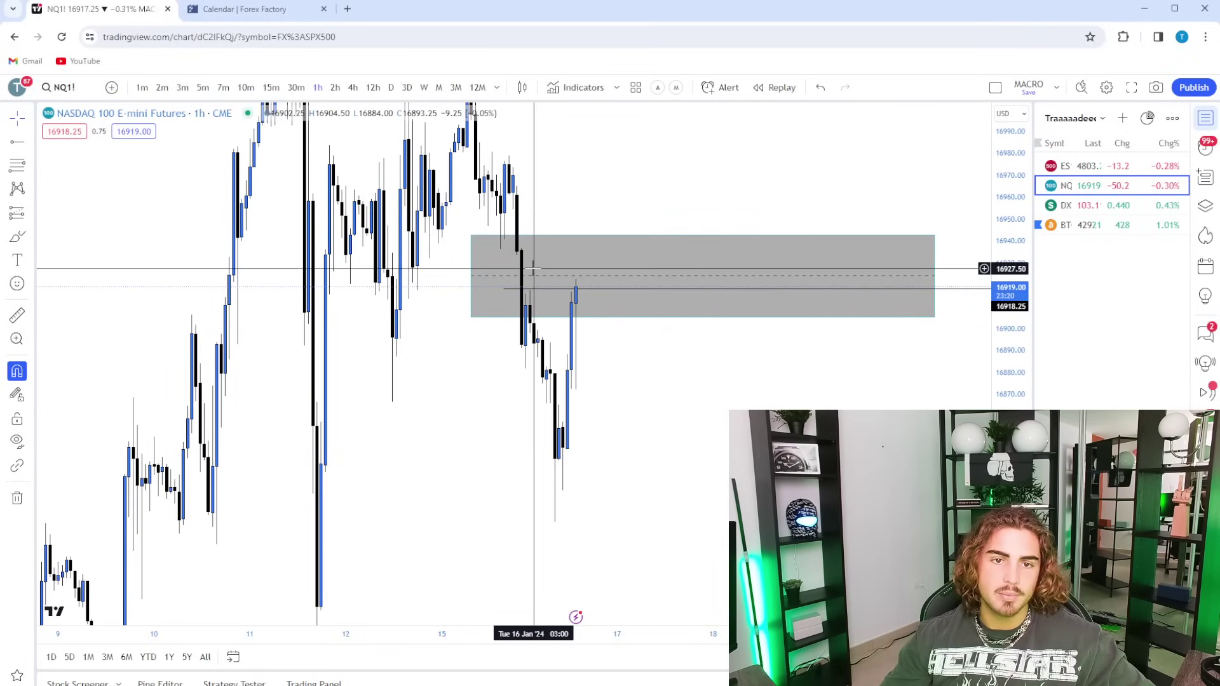
drag(648, 342, 617, 301)
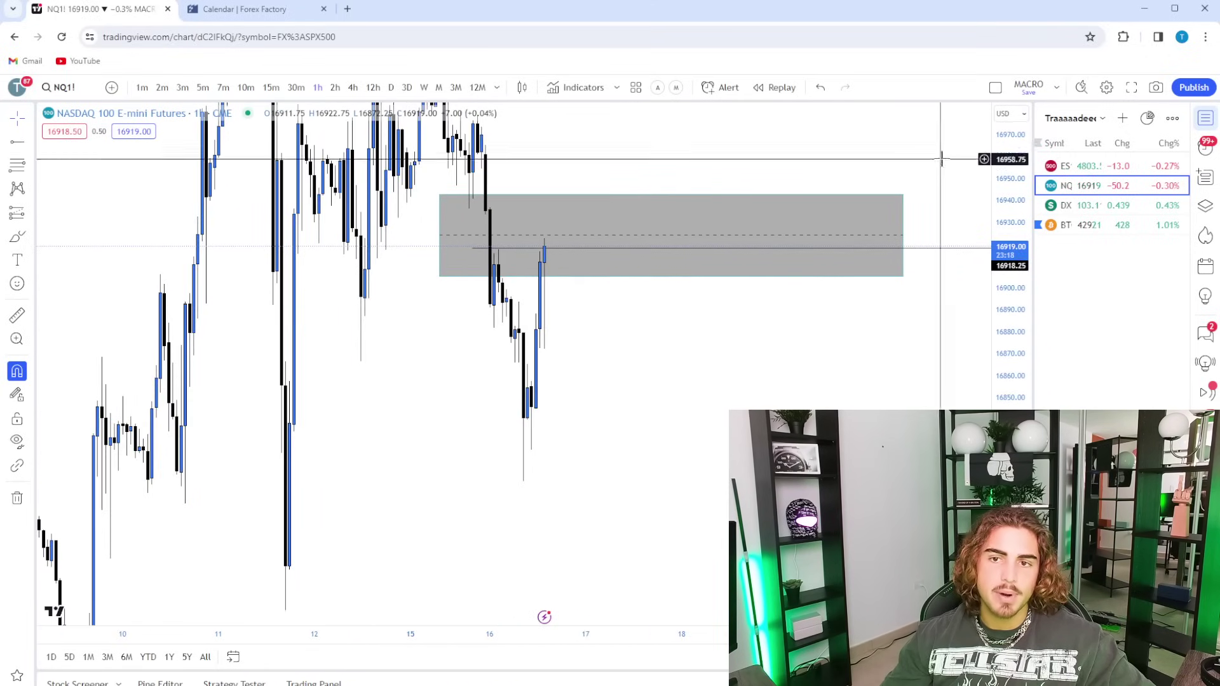
drag(1007, 162, 890, 375)
drag(710, 340, 745, 379)
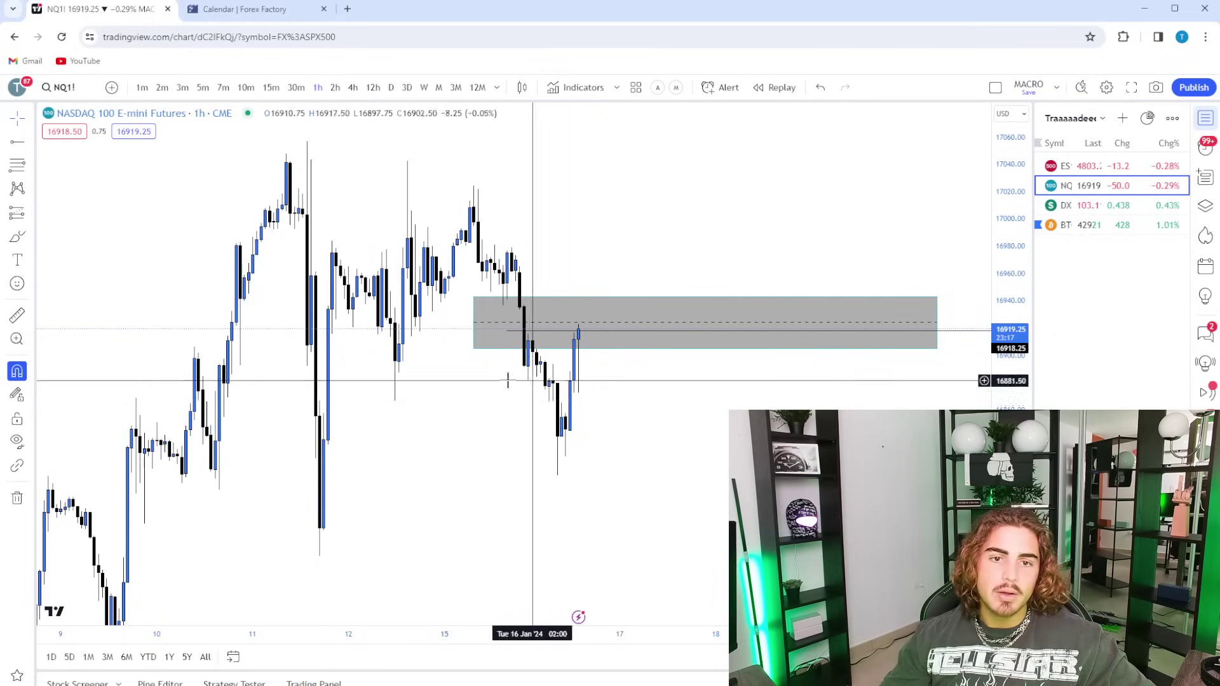
click(33, 147)
click(83, 341)
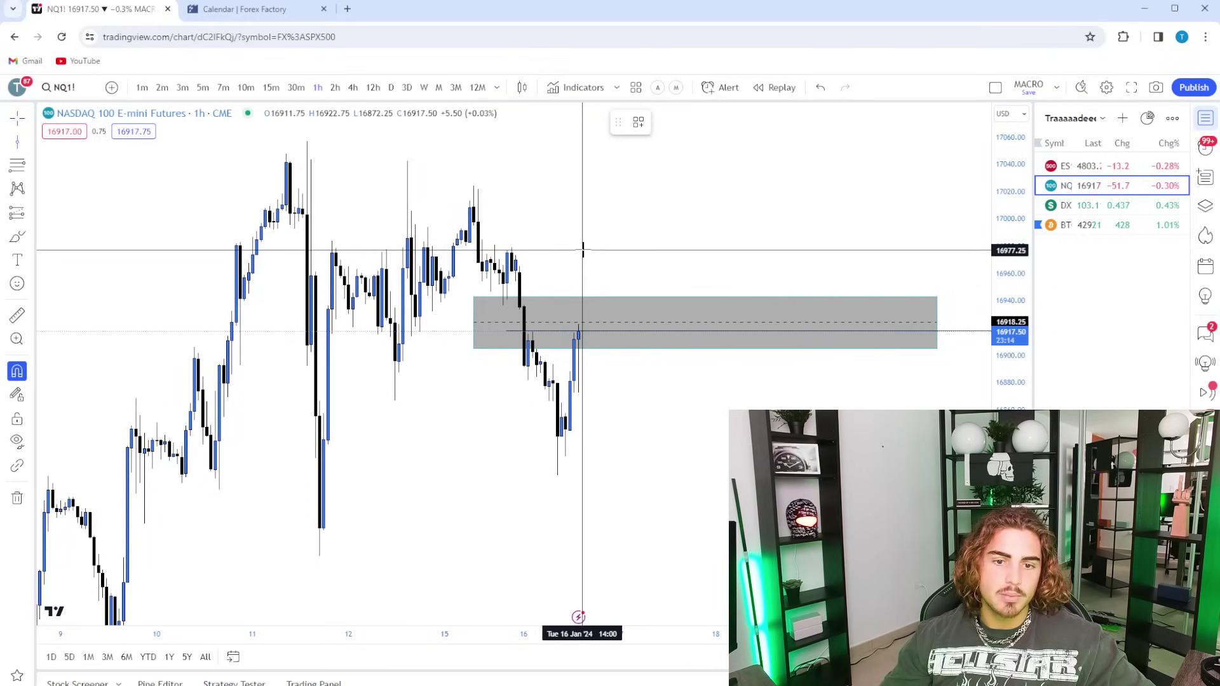
drag(585, 256, 591, 251)
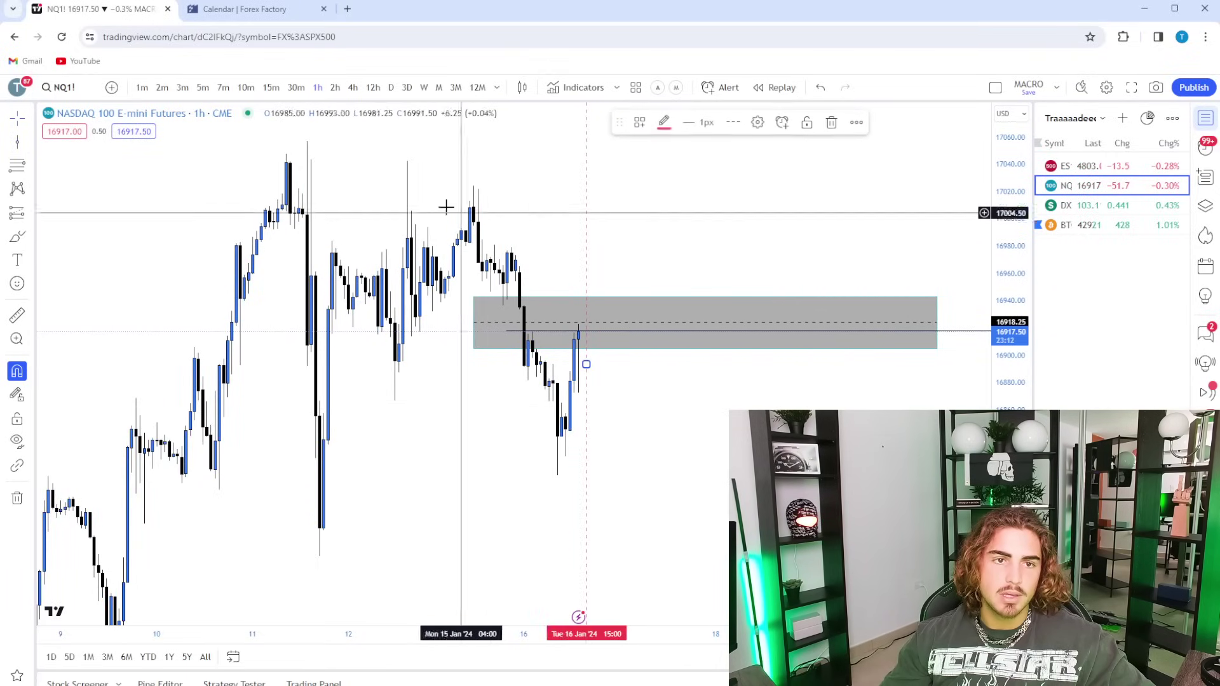
Move the vertical line to January 16, 14:30 on the 15-minute chart and return to the 1-hour timeframe
click(270, 87)
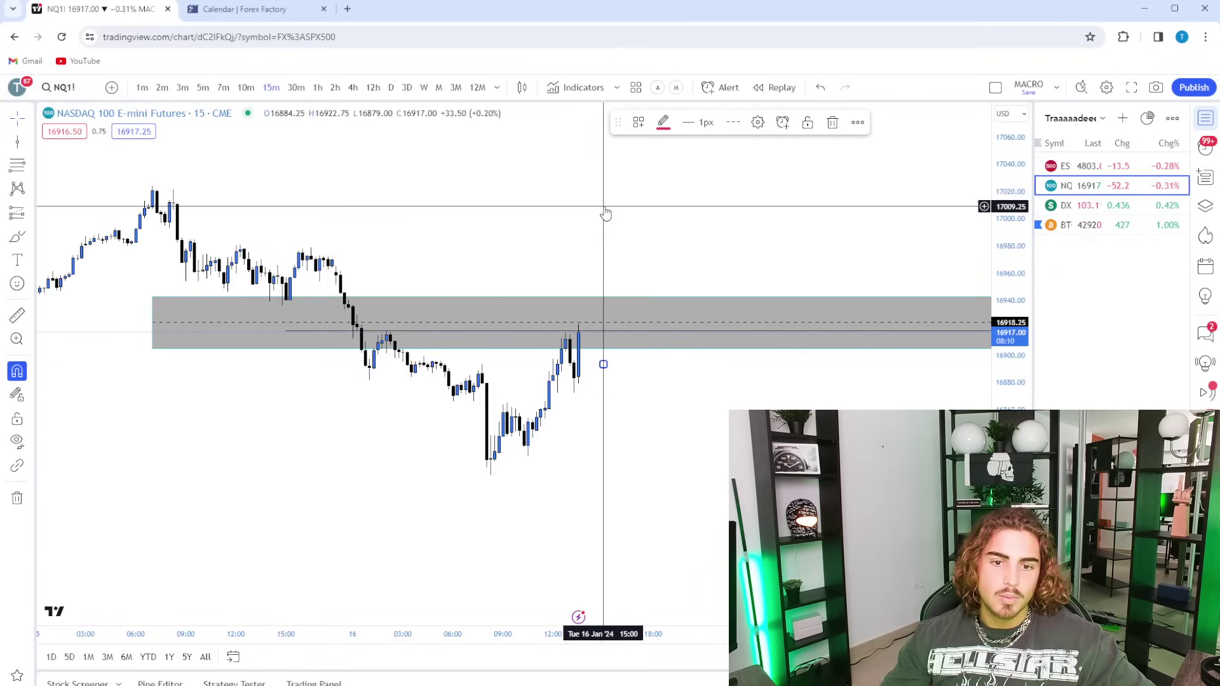
scroll(712, 400, down, 5)
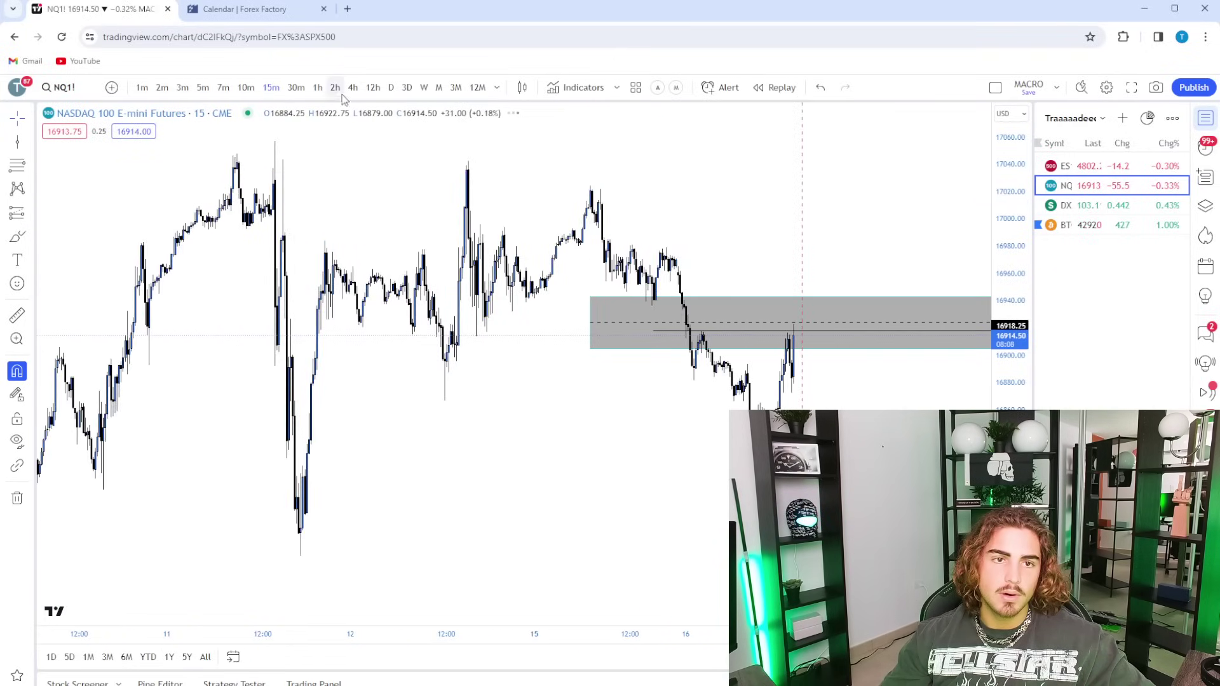
click(318, 87)
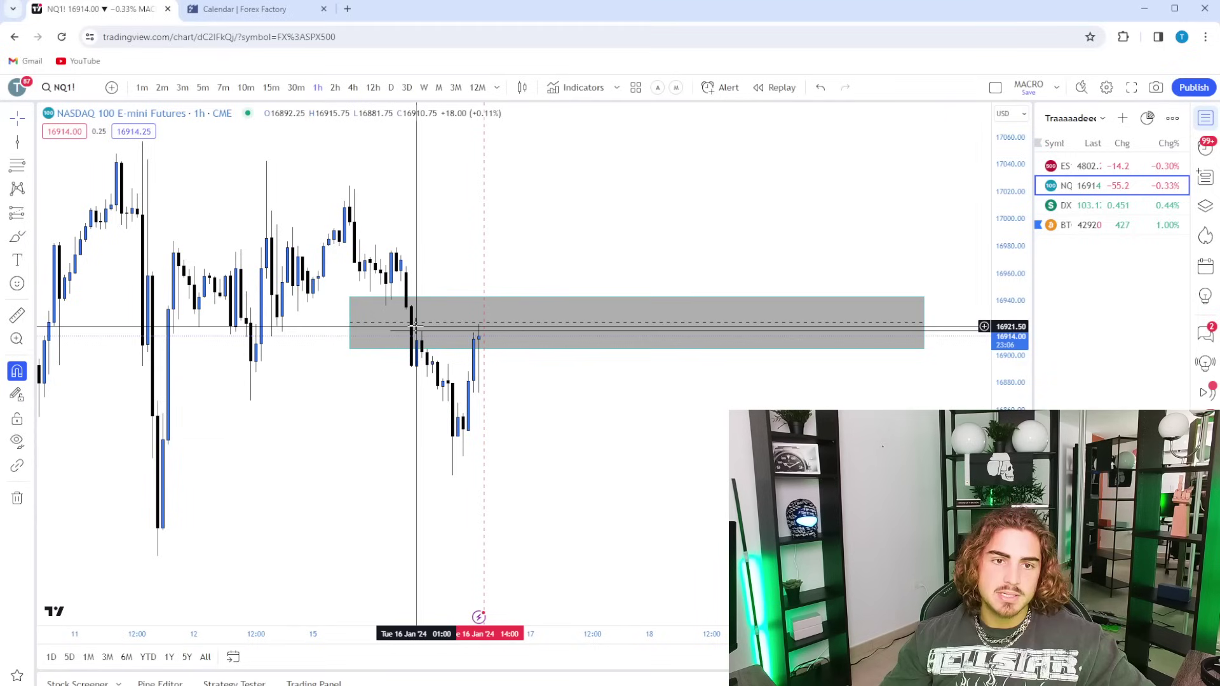
Examine price action around the grey zone and the 14:30 vertical line on the 1-hour, 15-minute and 5-minute timeframes
drag(430, 288, 495, 245)
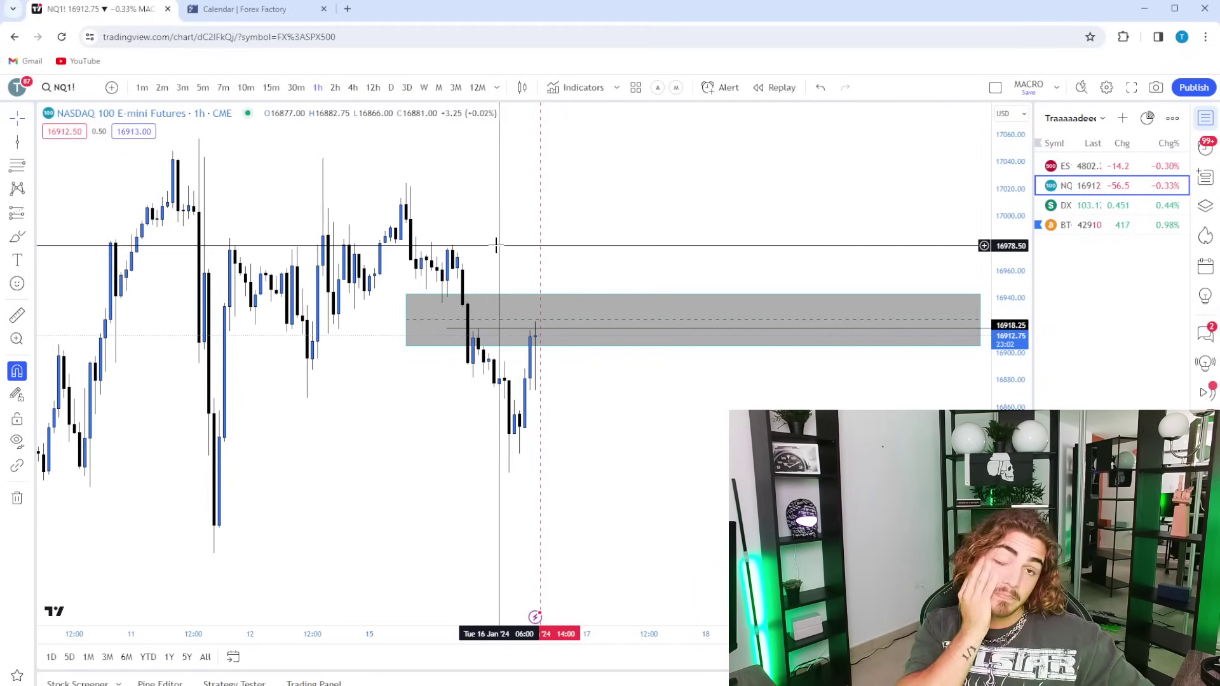
click(269, 88)
click(202, 87)
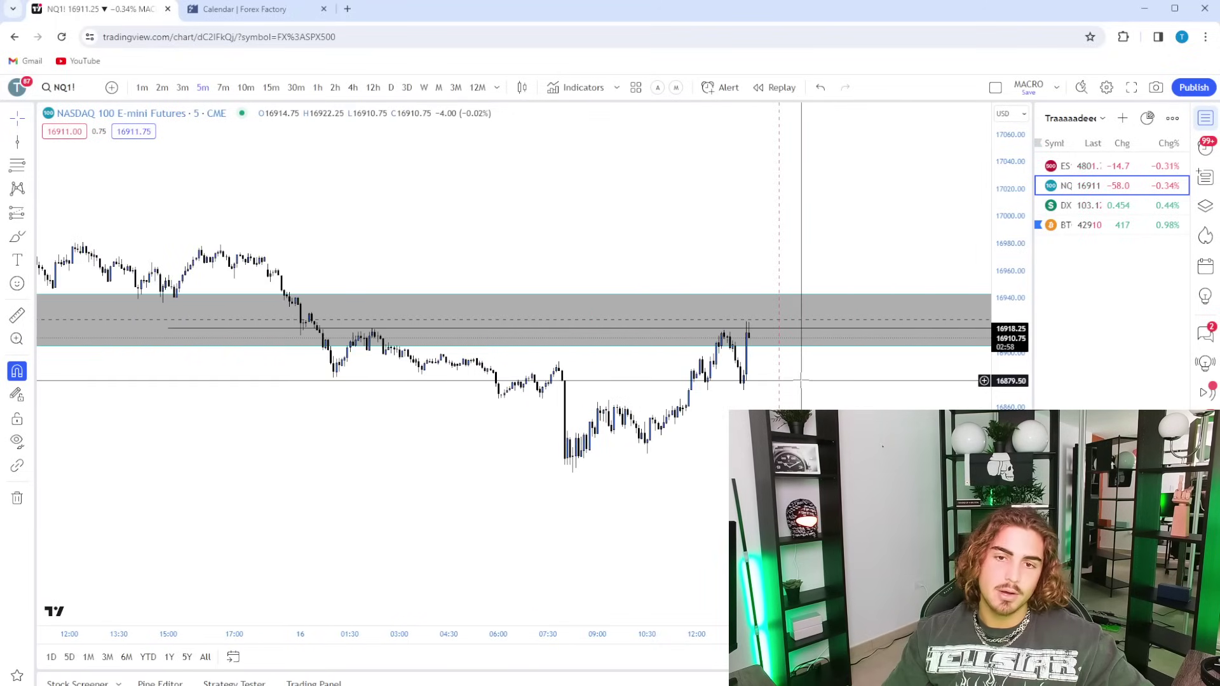
scroll(801, 380, down, 2)
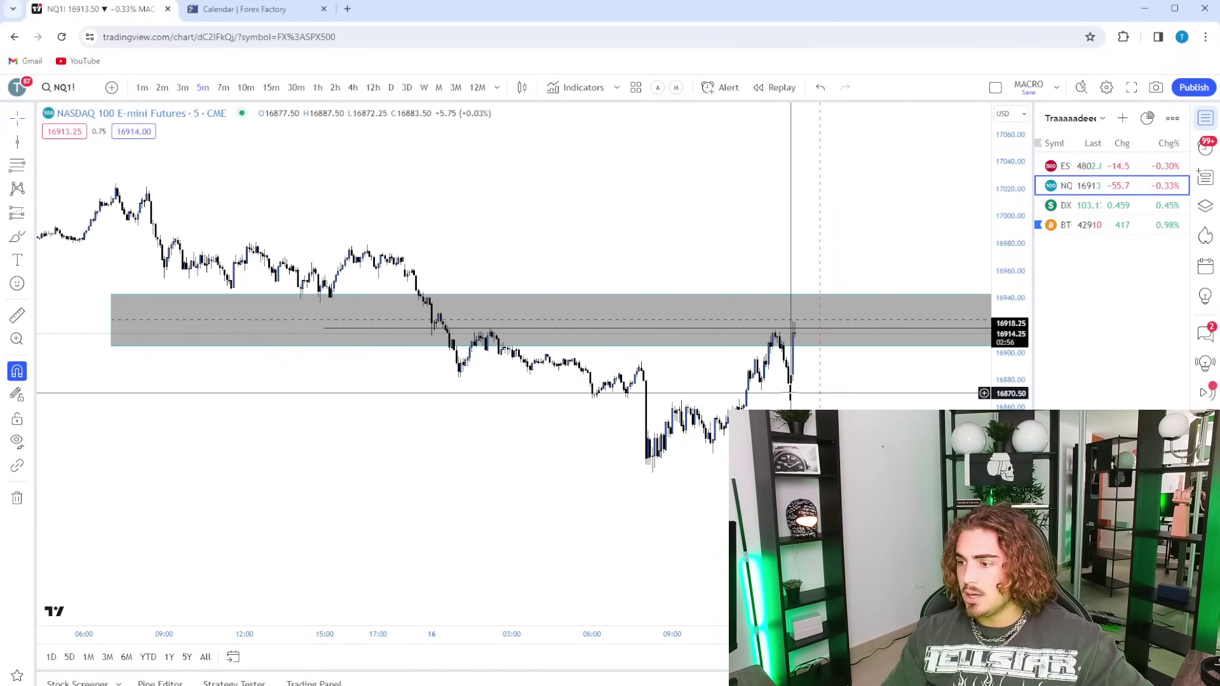
scroll(878, 445, down, 4)
drag(653, 475, 452, 485)
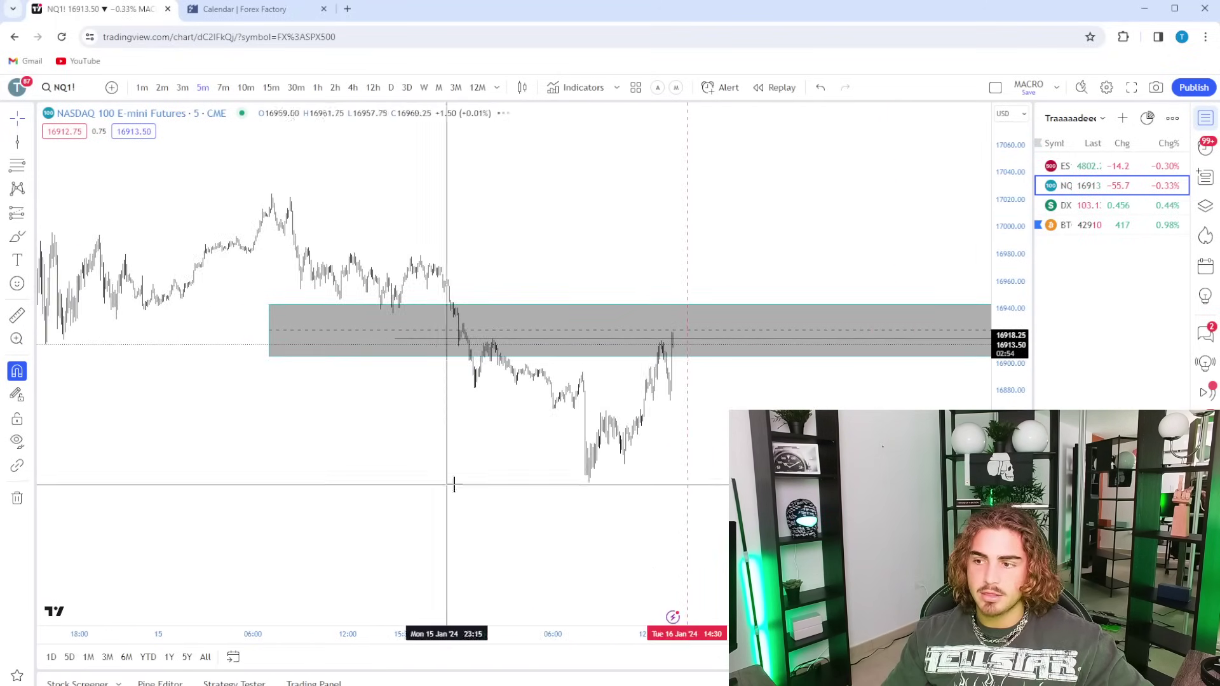
scroll(670, 526, up, 7)
scroll(411, 483, left, 5)
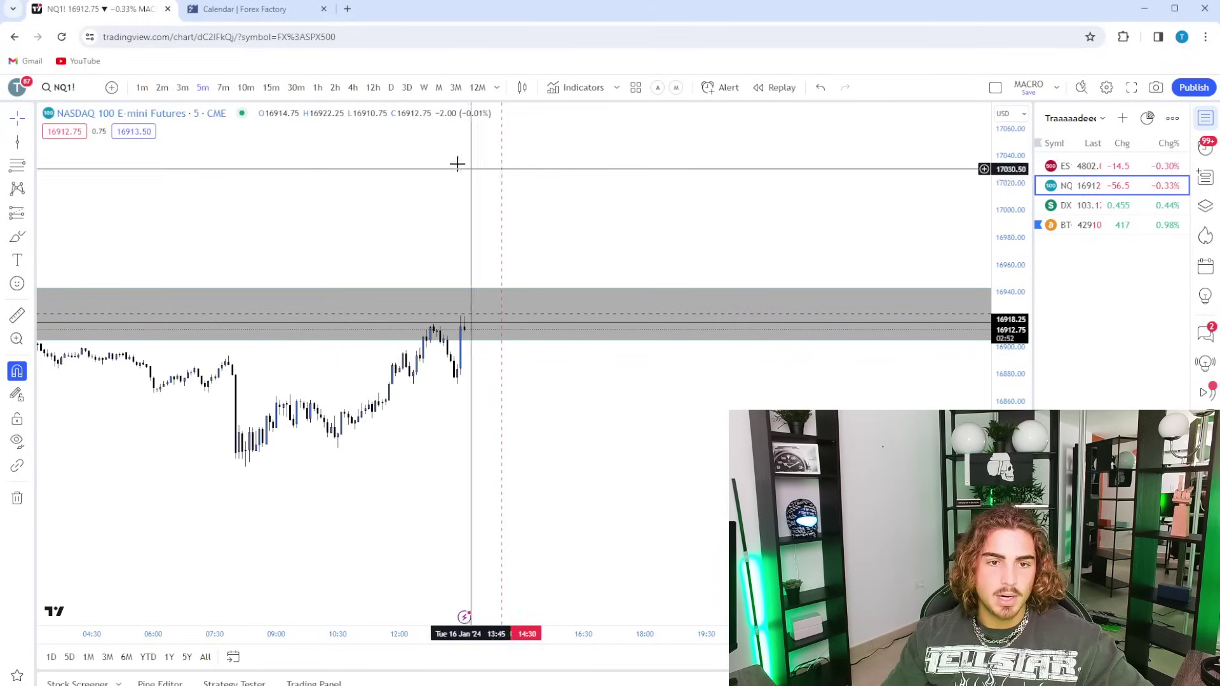
click(275, 89)
scroll(658, 398, down, 6)
drag(1010, 213, 1011, 270)
scroll(722, 504, up, 4)
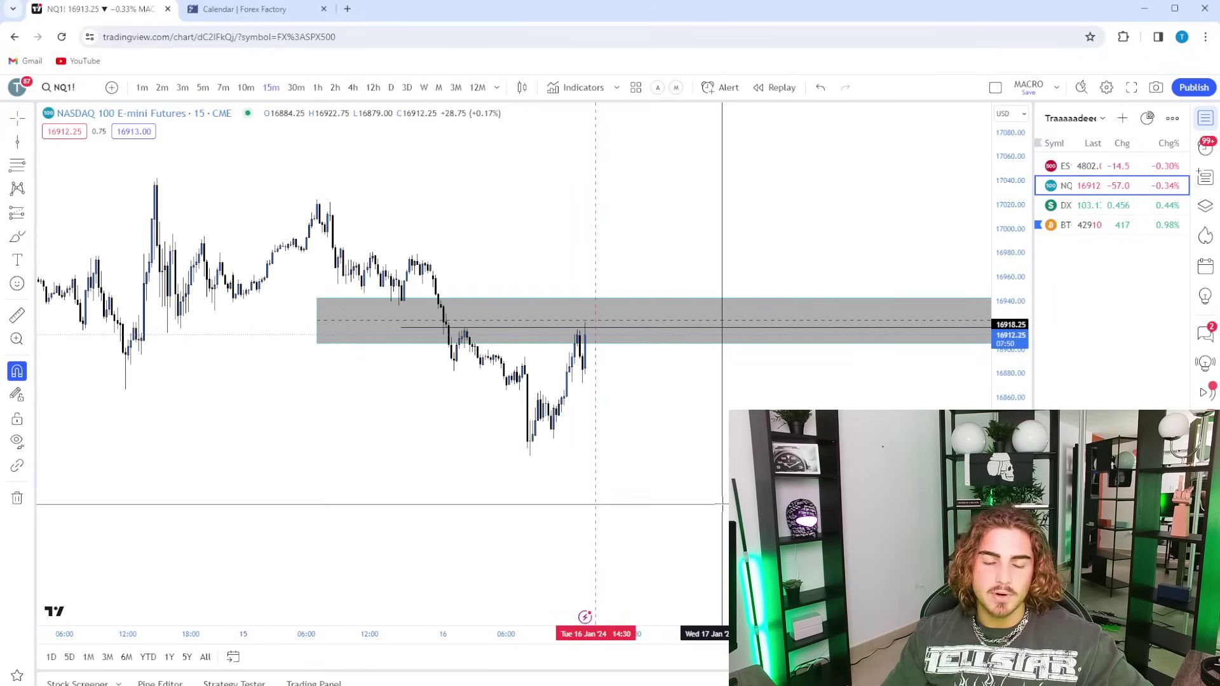
Return to the 1-hour timeframe and add a horizontal ray at 16826.00 from the low of the January 16, 10:00 candle
click(317, 87)
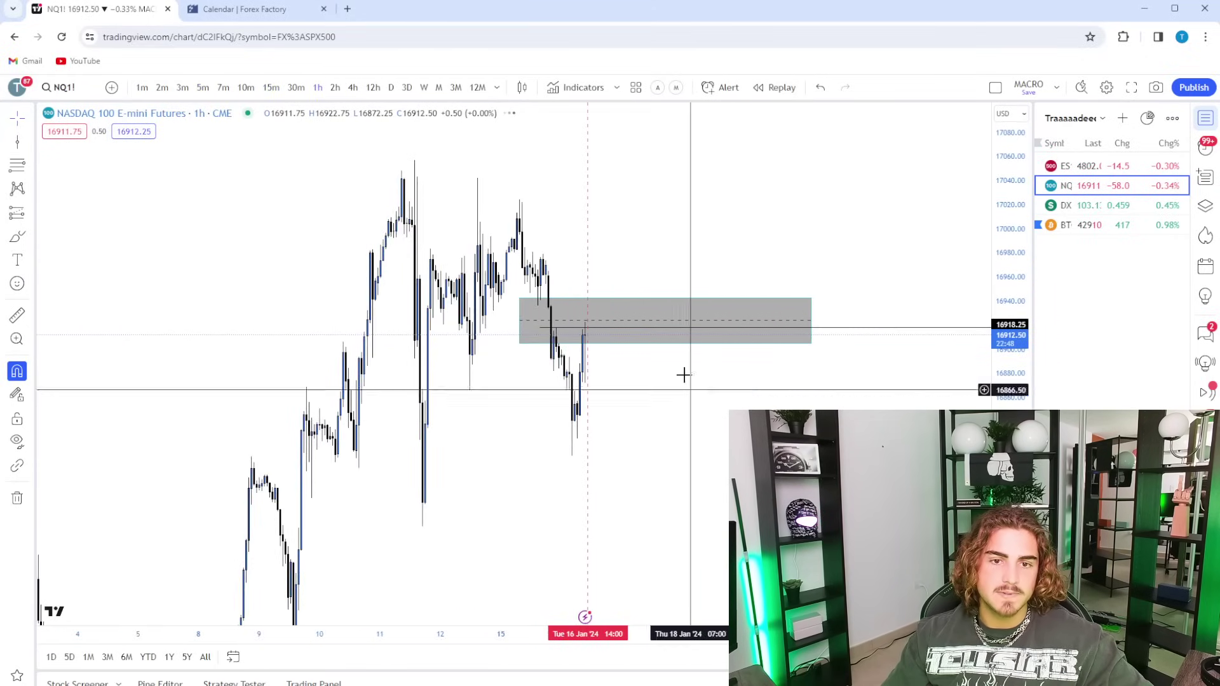
click(31, 143)
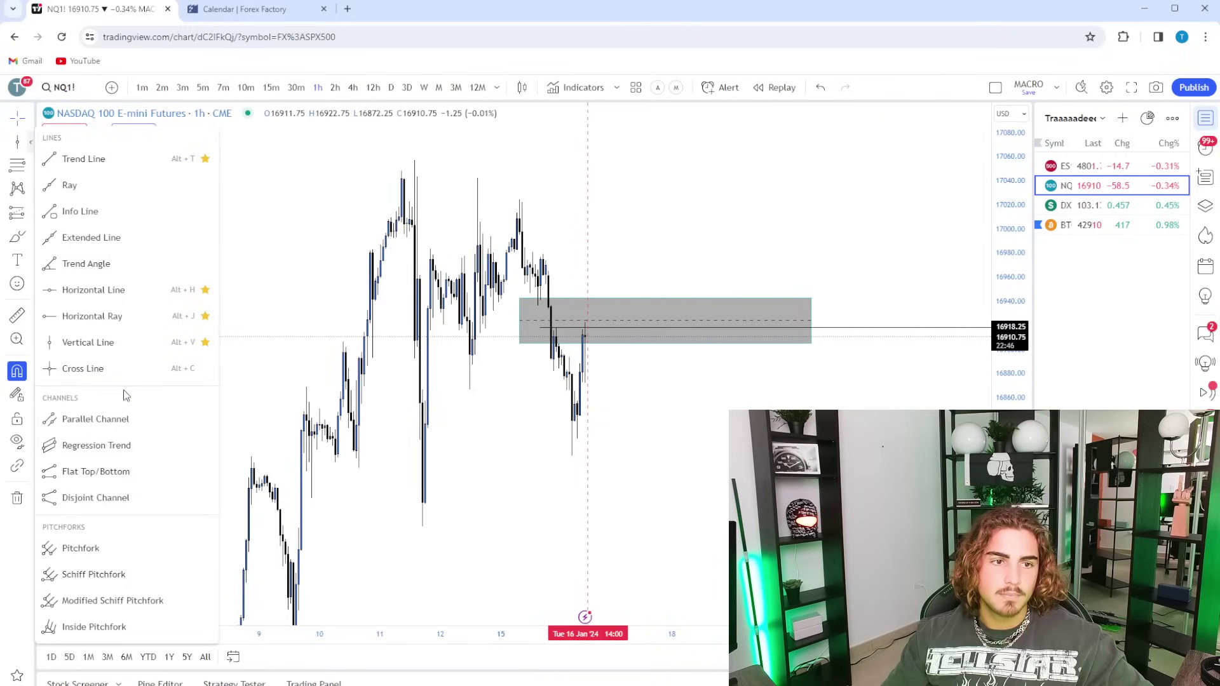
click(95, 313)
click(569, 436)
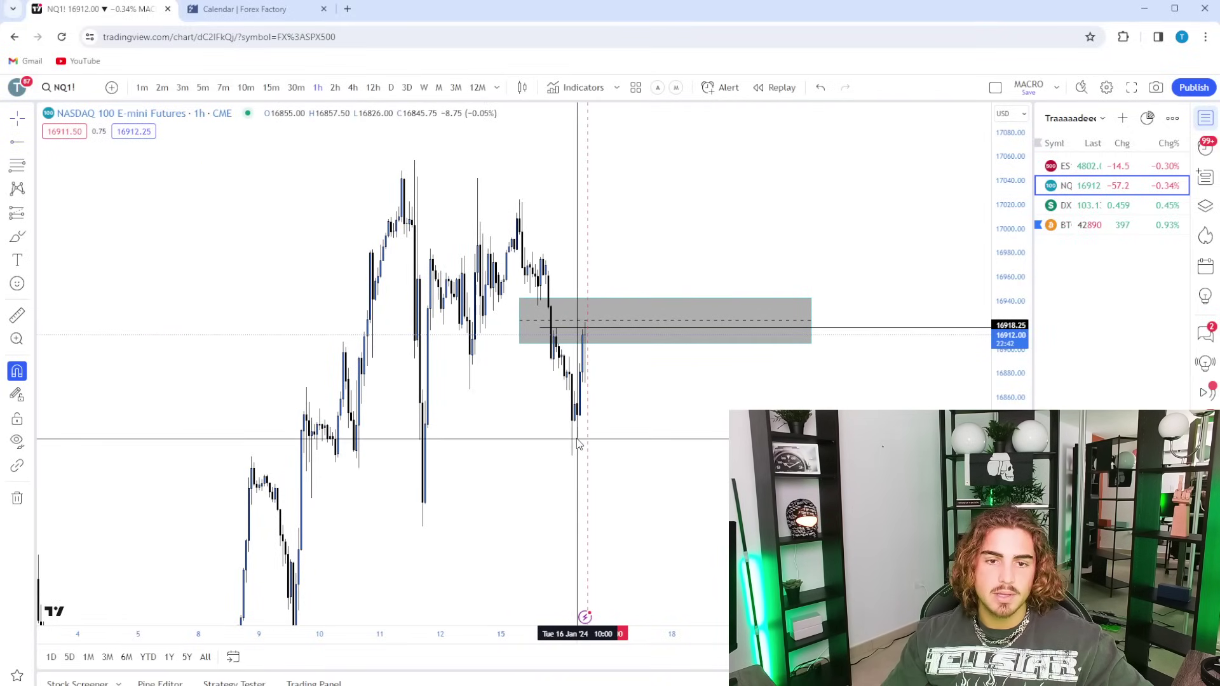
click(577, 438)
click(545, 422)
Add horizontal rays from the January 16 swing low at 16811.75 and from the January 11 low
click(17, 142)
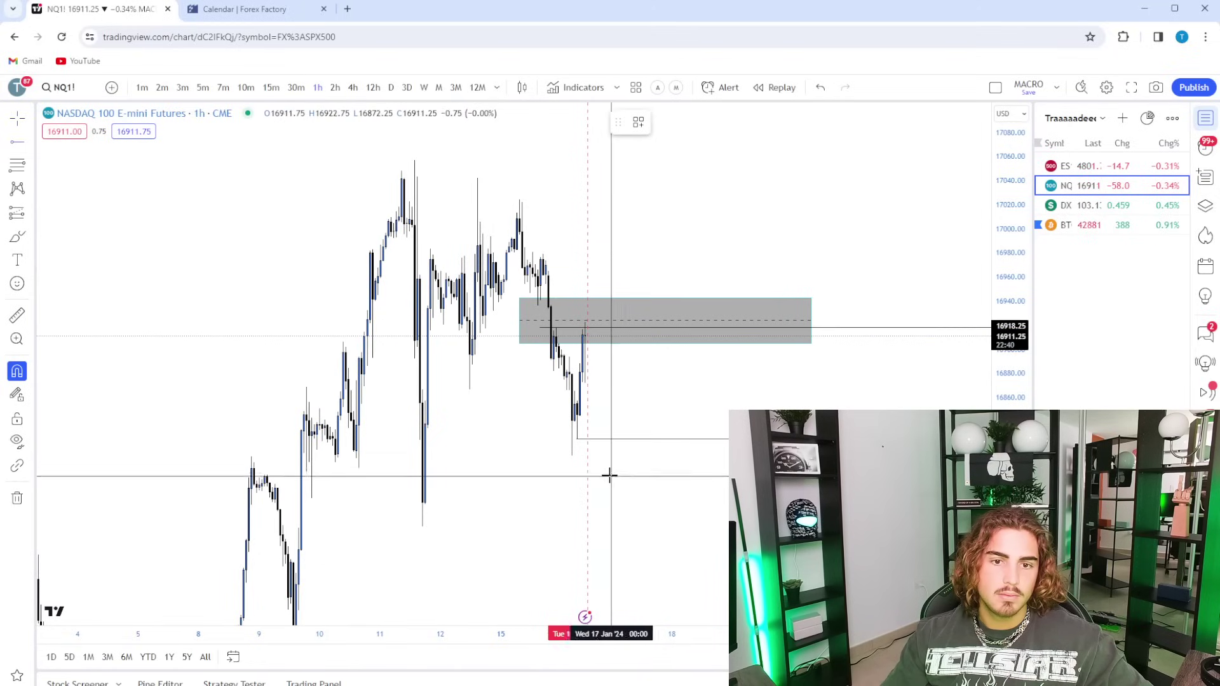
click(572, 456)
drag(517, 464, 512, 458)
click(17, 141)
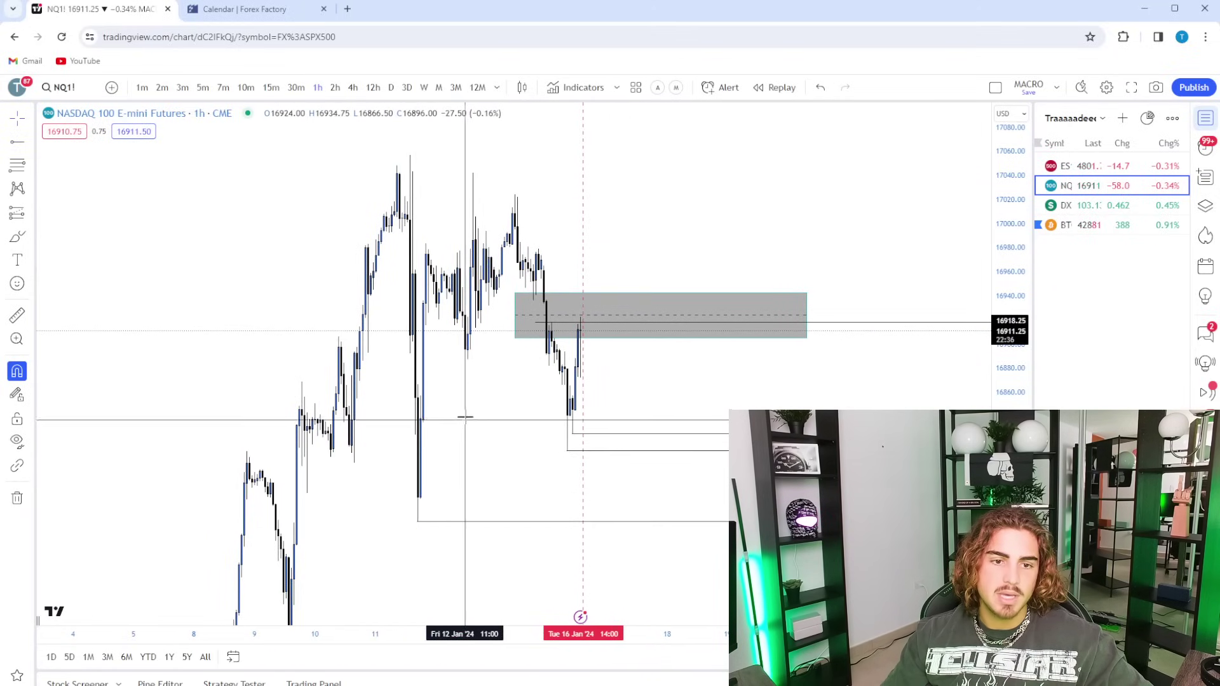
drag(417, 528, 494, 365)
Review the new low rays at a wider scale and compare them with the grey zone on the 4-hour timeframe
drag(1010, 197, 1010, 379)
scroll(599, 328, down, 3)
scroll(574, 445, up, 5)
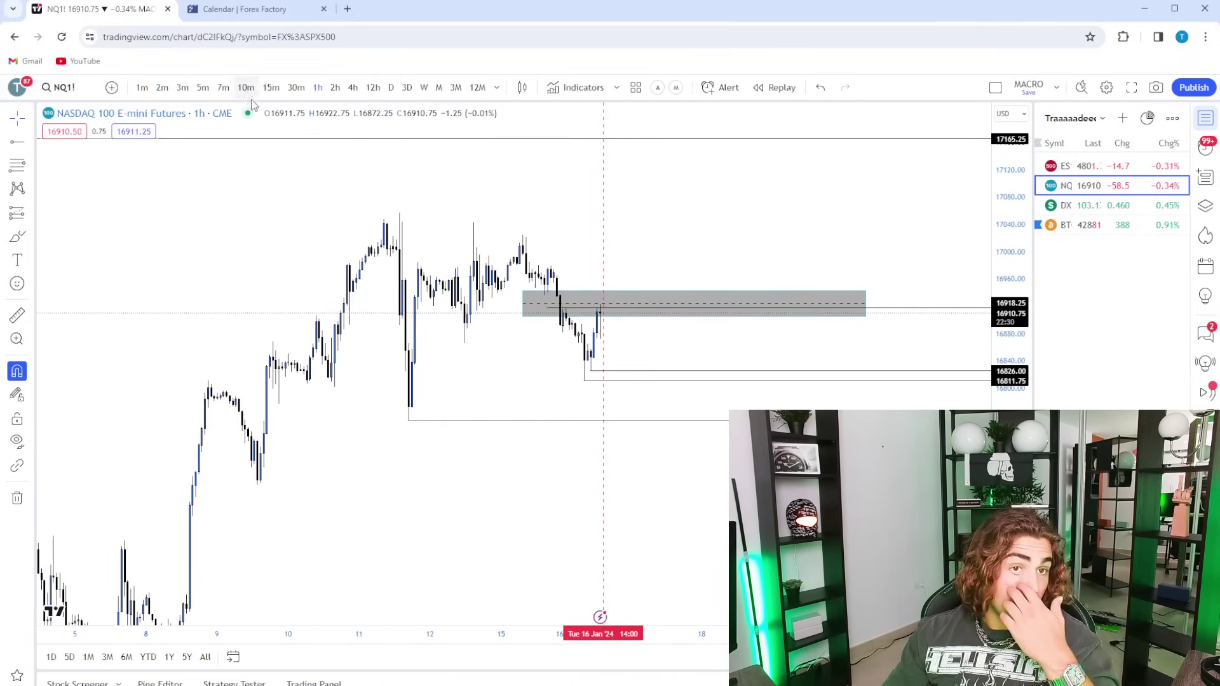
click(353, 88)
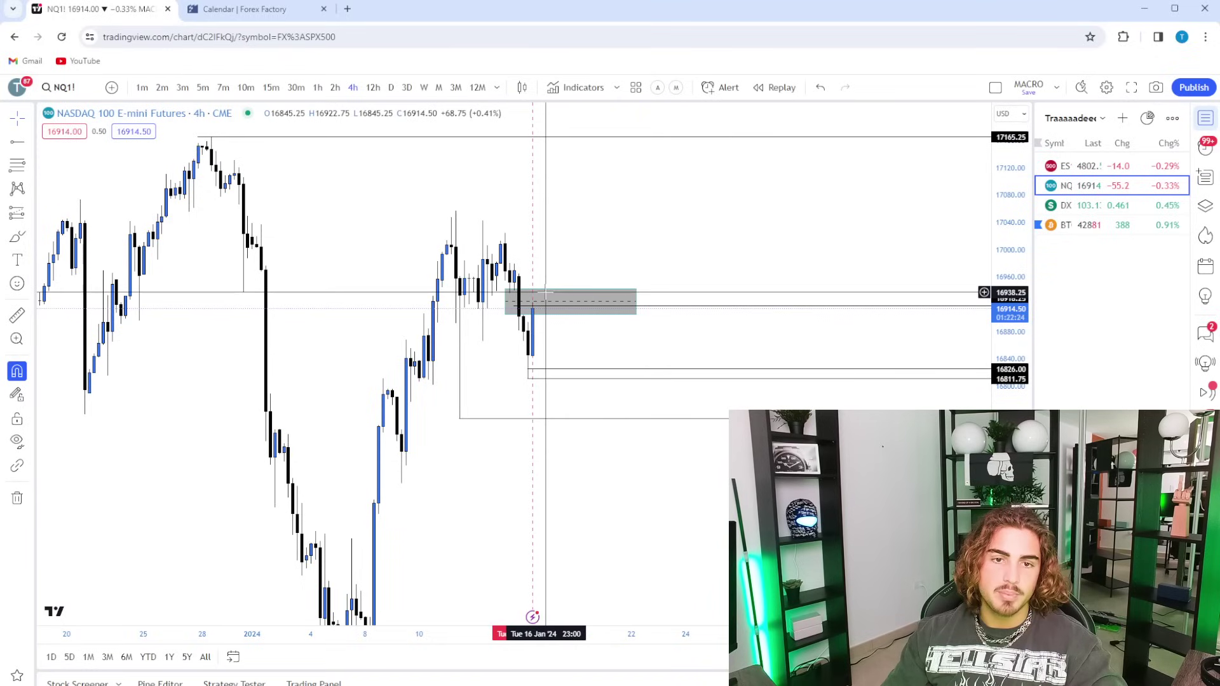
drag(663, 331, 870, 370)
scroll(826, 362, up, 3)
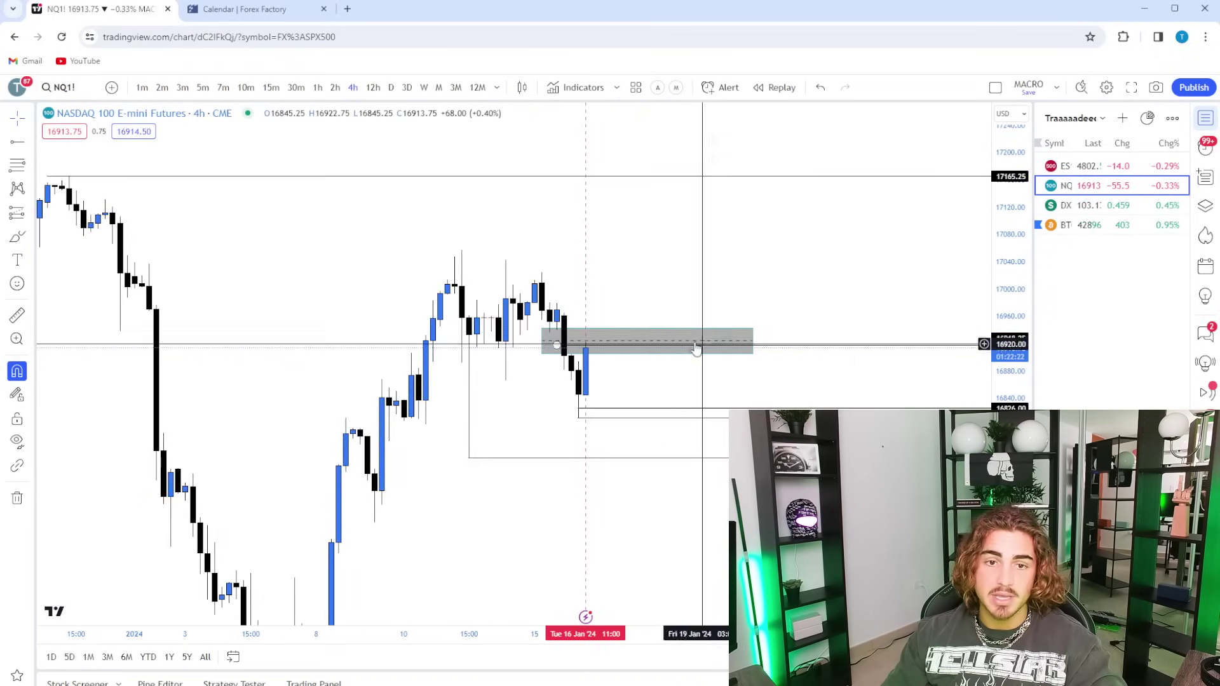
drag(659, 225, 706, 255)
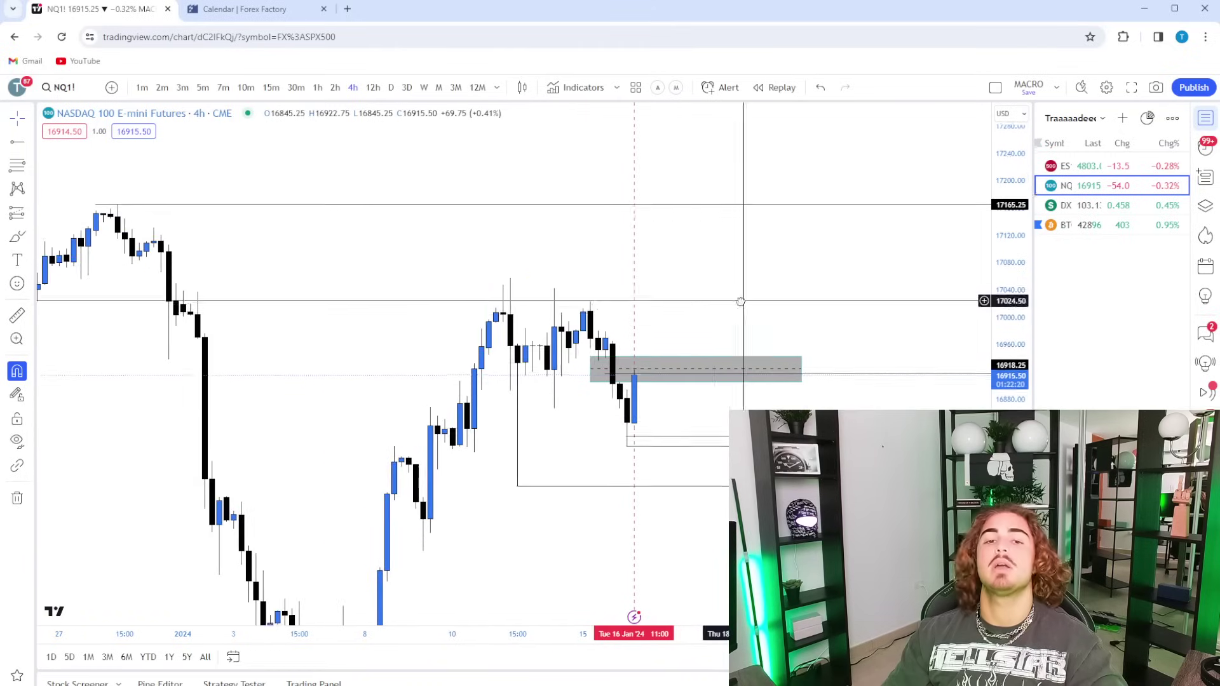
Return NQ1! to the 1-hour timeframe and examine the January 11 to 16 highs and lows around the grey zone
click(323, 92)
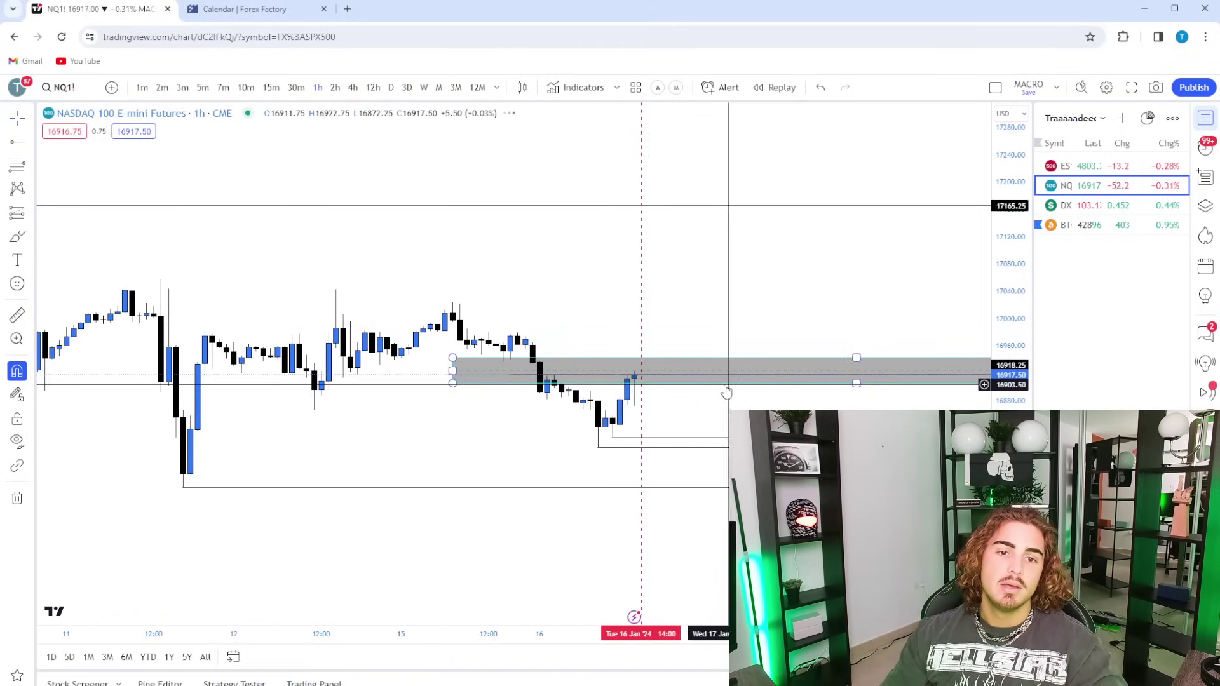
drag(1010, 527, 1011, 375)
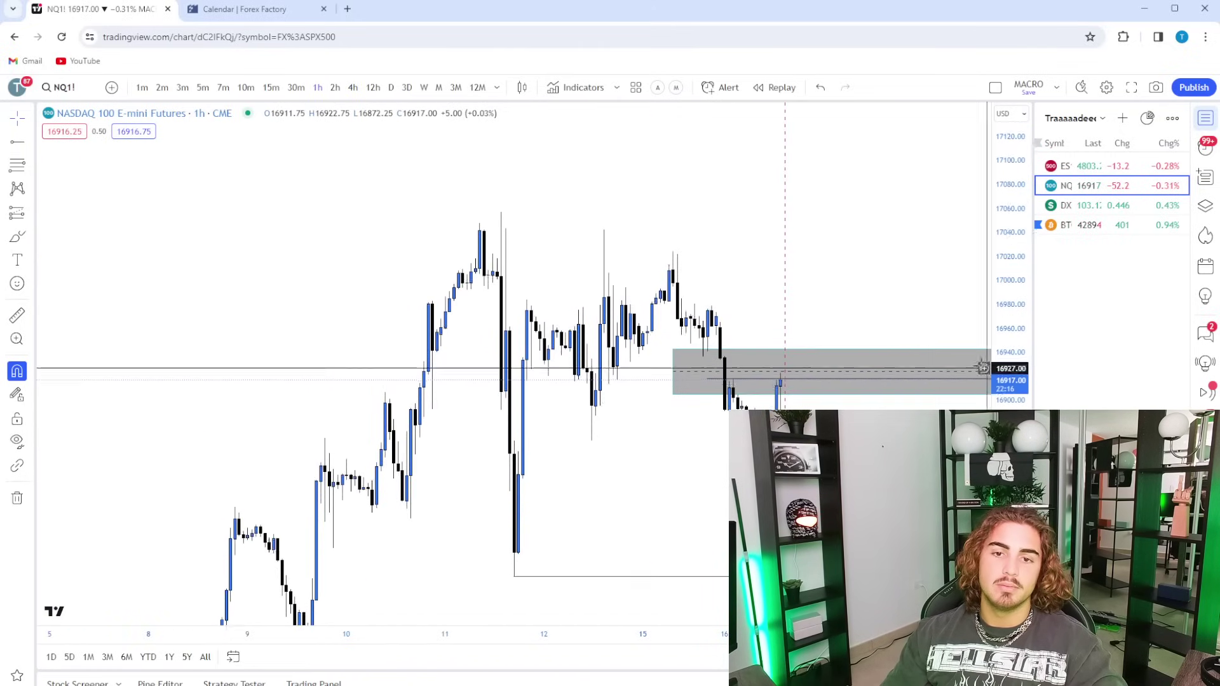
drag(764, 392, 612, 376)
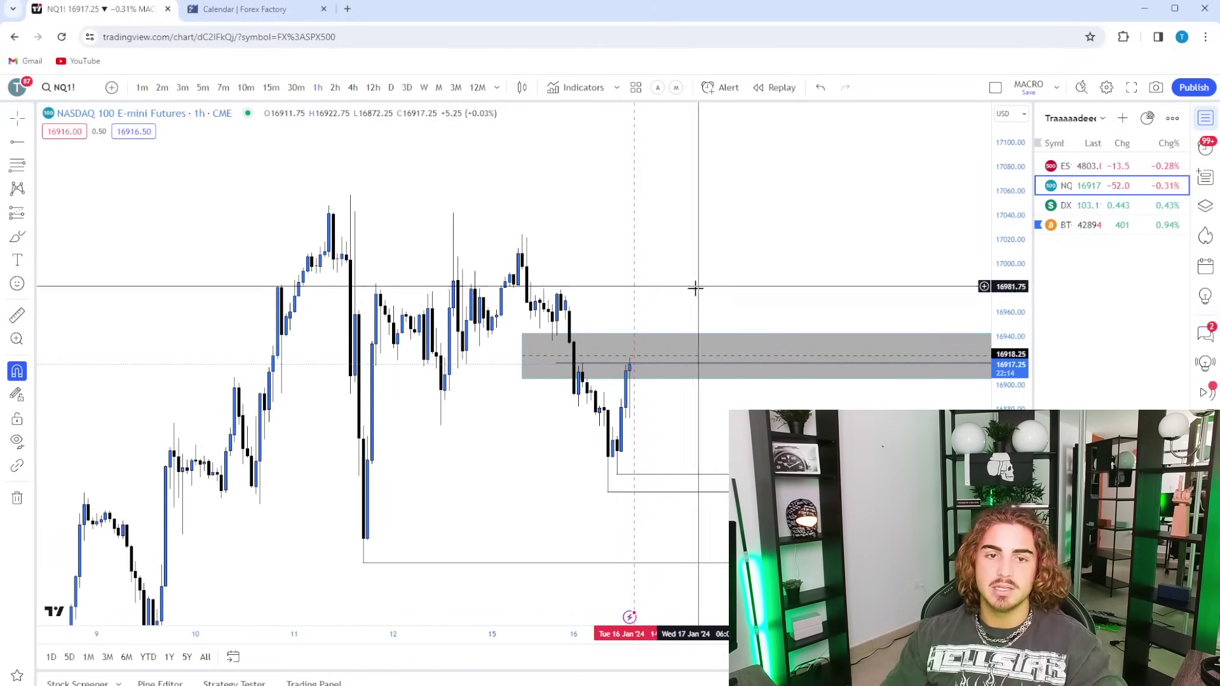
scroll(686, 285, down, 2)
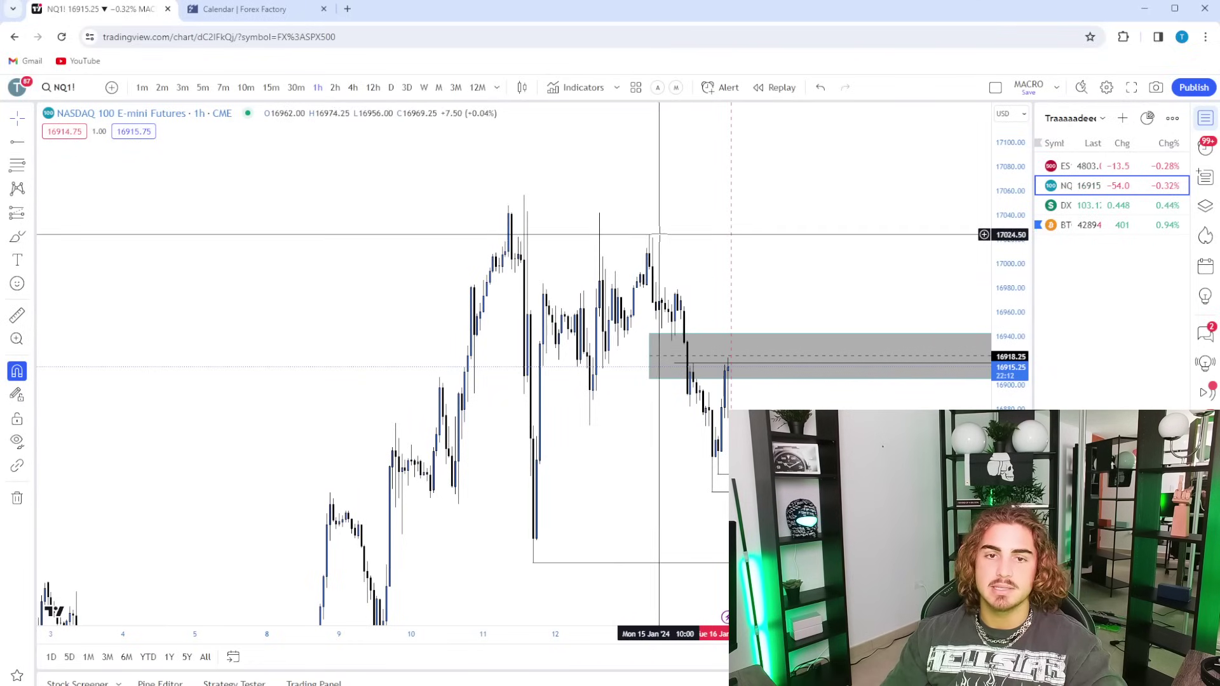
scroll(801, 409, up, 5)
drag(801, 434, 795, 351)
scroll(746, 407, down, 5)
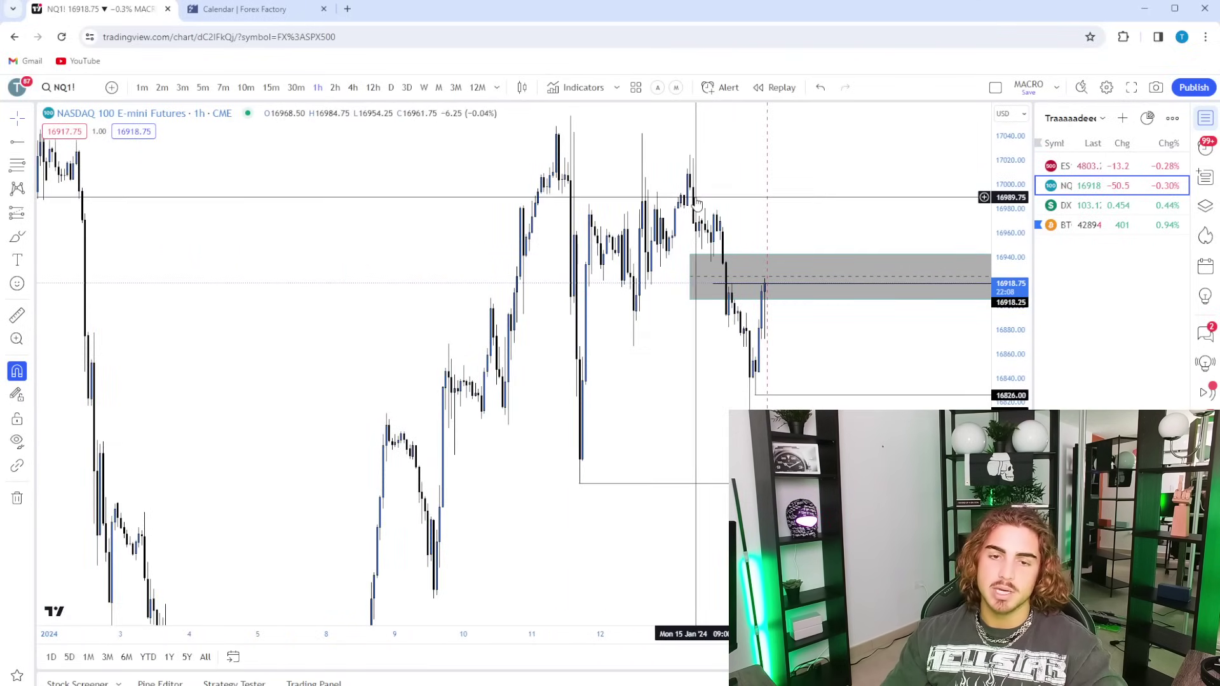
scroll(828, 415, up, 2)
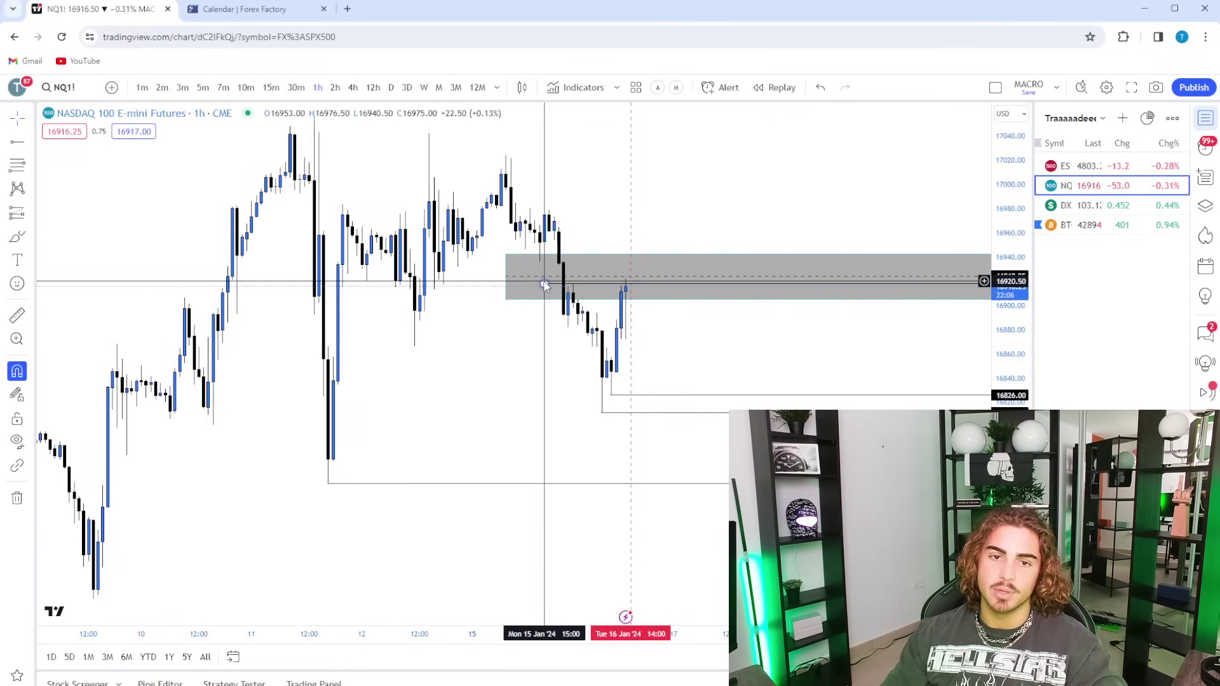
scroll(802, 419, down, 5)
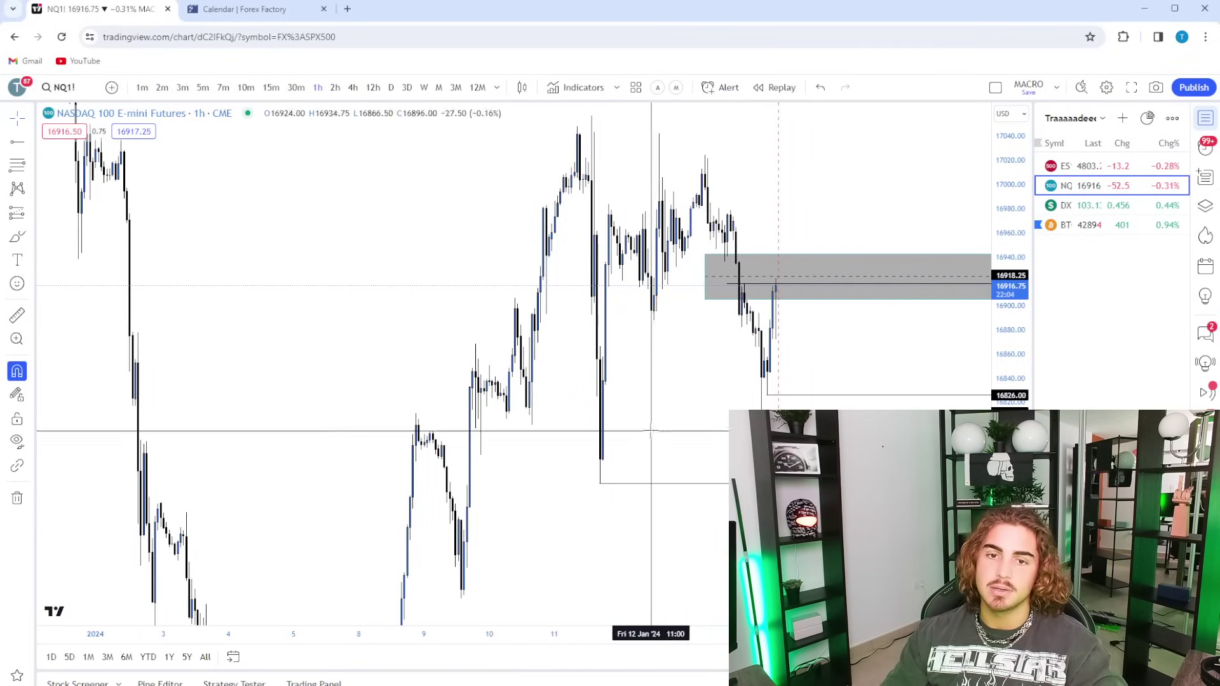
drag(651, 430, 650, 380)
scroll(789, 340, up, 4)
drag(789, 299, 772, 389)
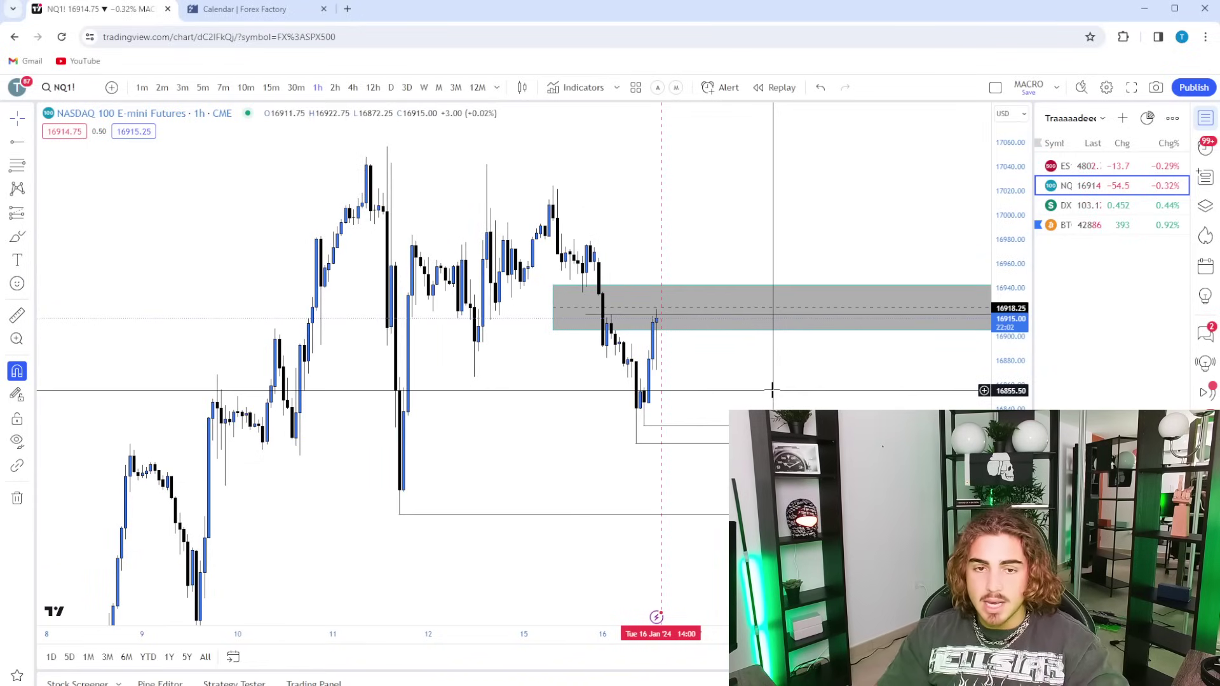